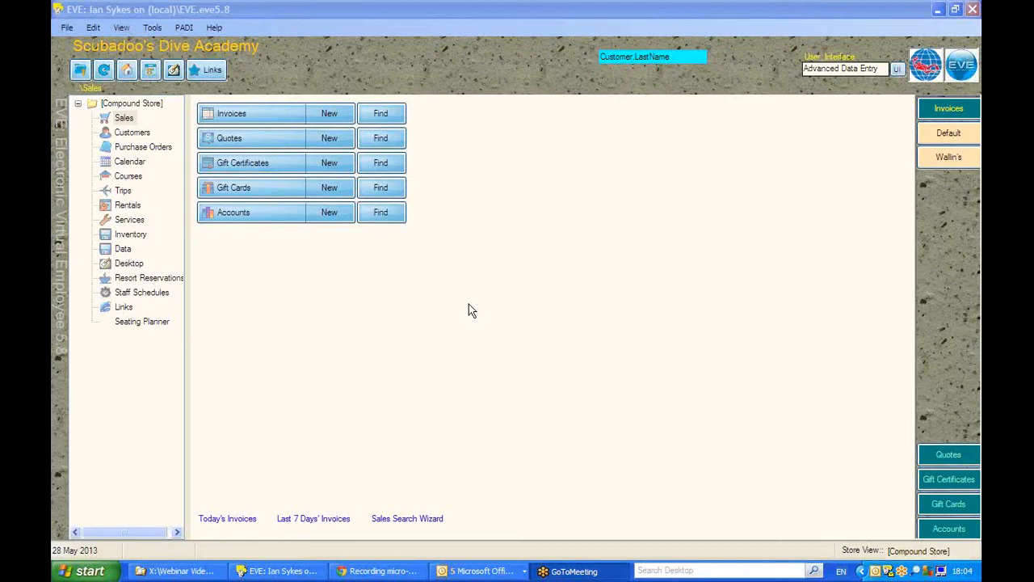
Step: Start a new invoice and review the form's options for actions on New, actions on Save, and printing of new and existing records
click(328, 113)
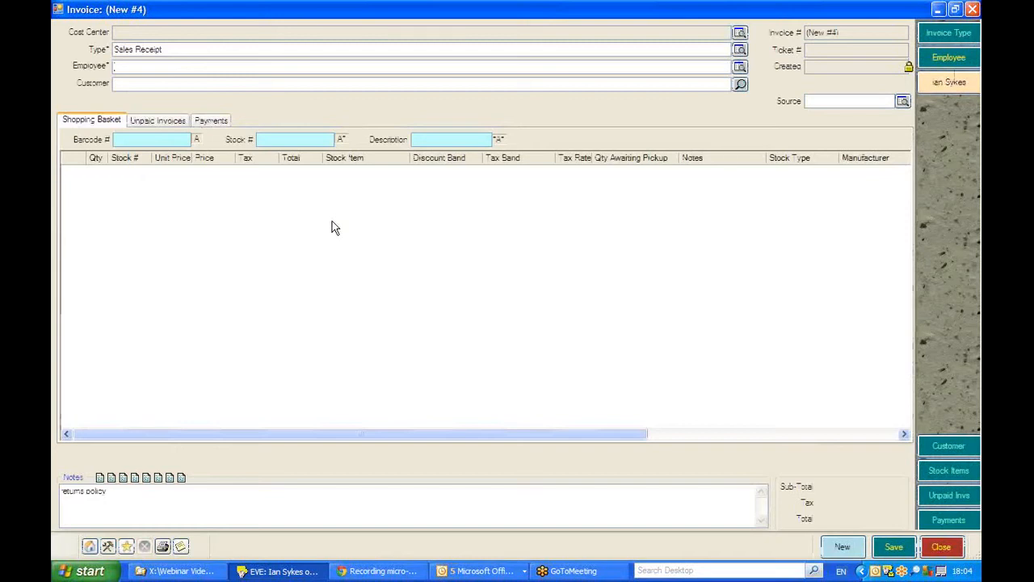
click(109, 548)
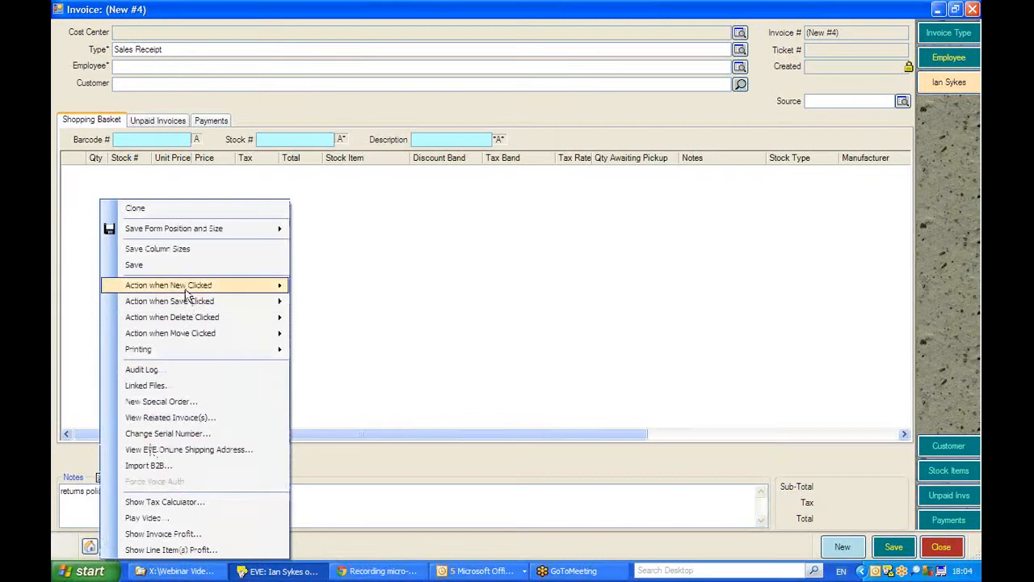
mouse_move(186, 294)
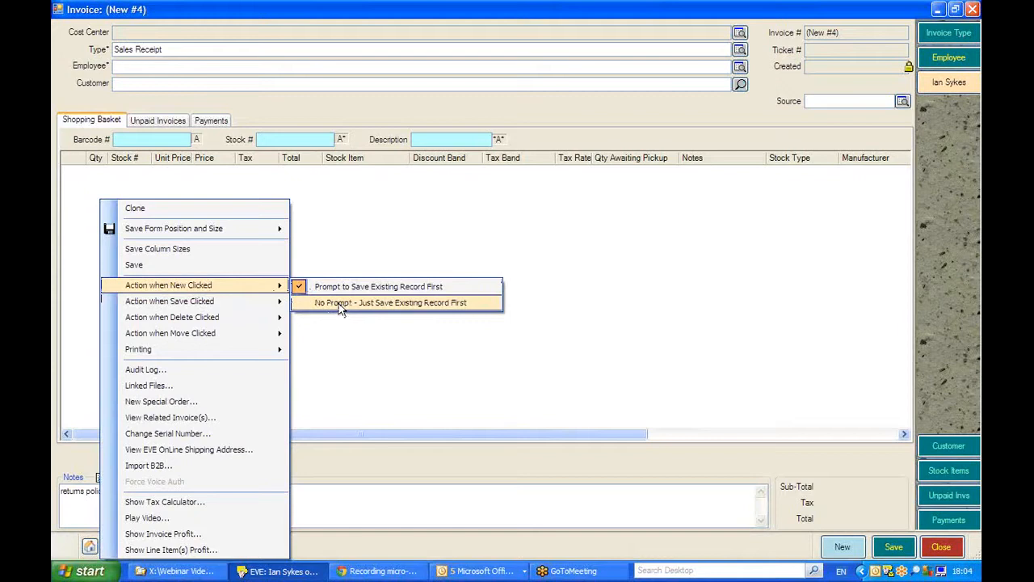
mouse_move(245, 307)
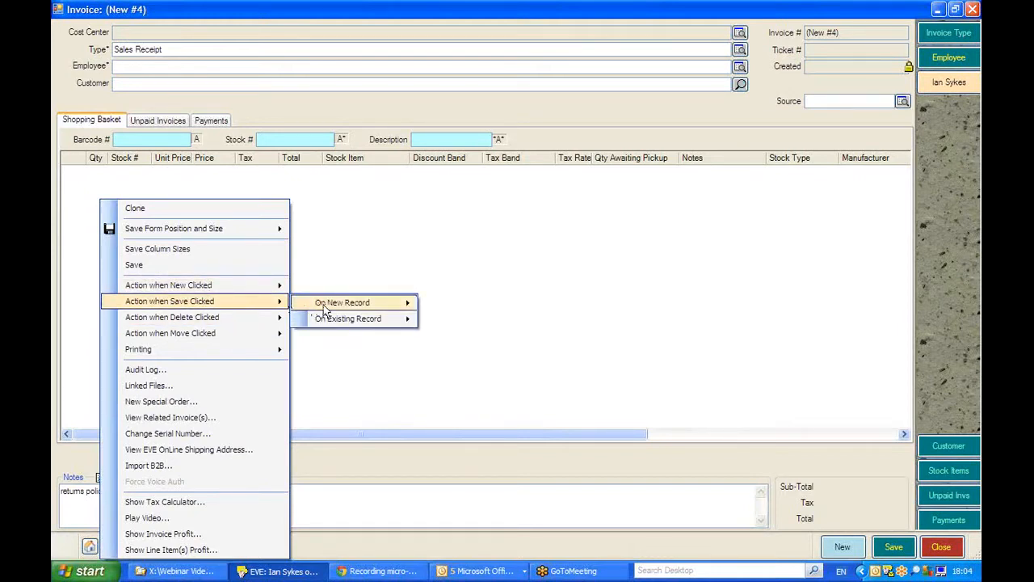
mouse_move(323, 307)
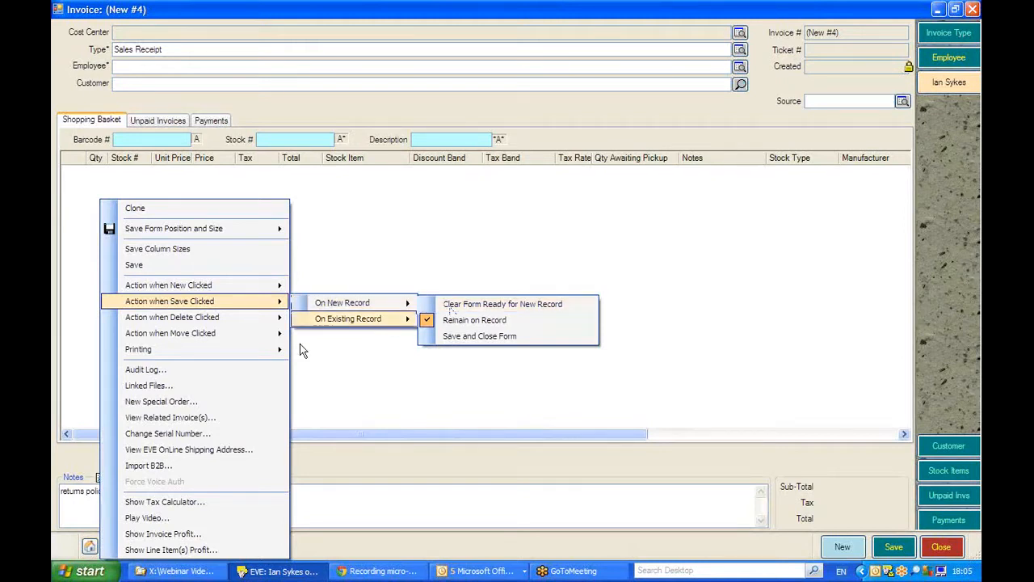
mouse_move(218, 358)
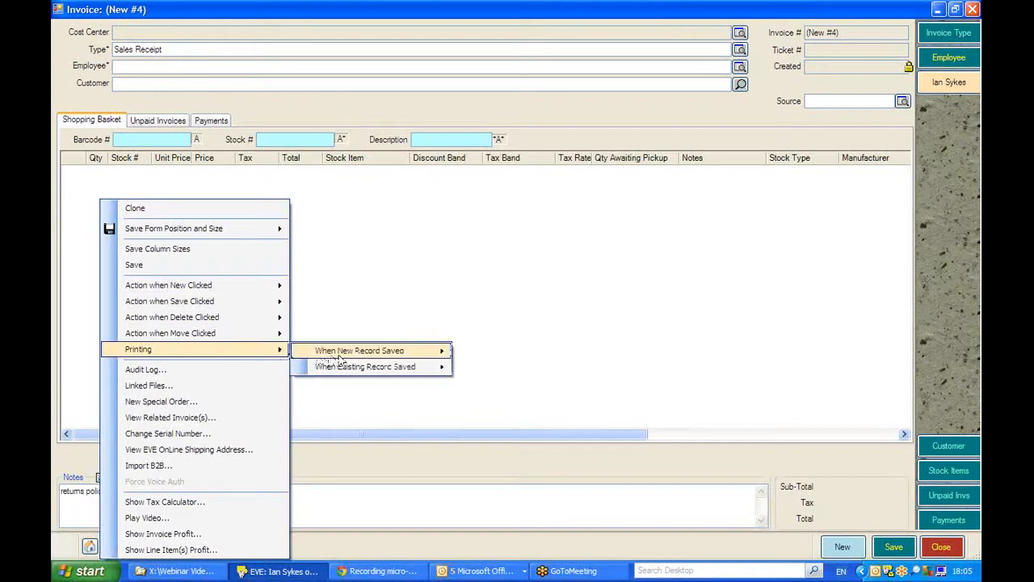
mouse_move(340, 359)
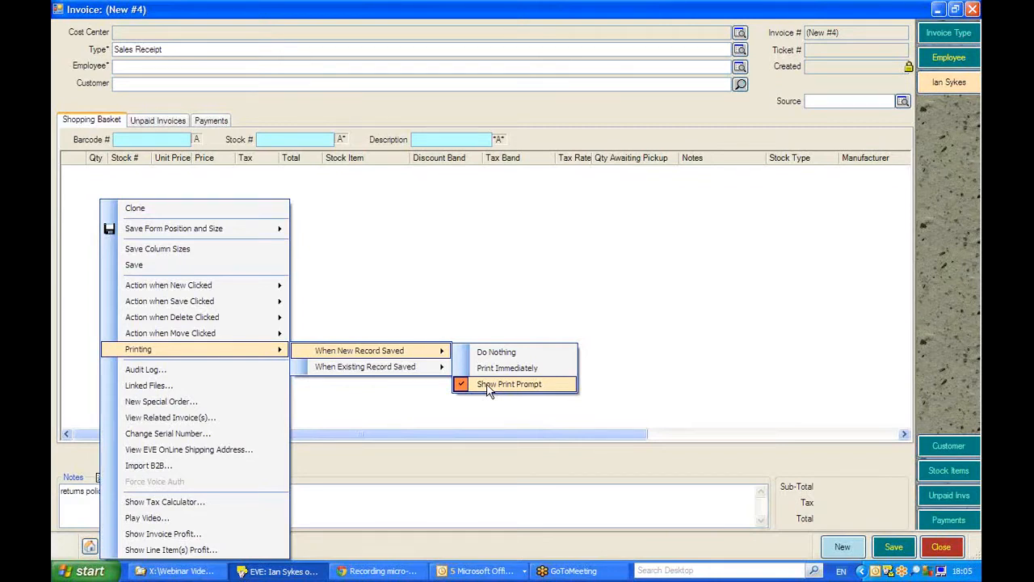
mouse_move(404, 368)
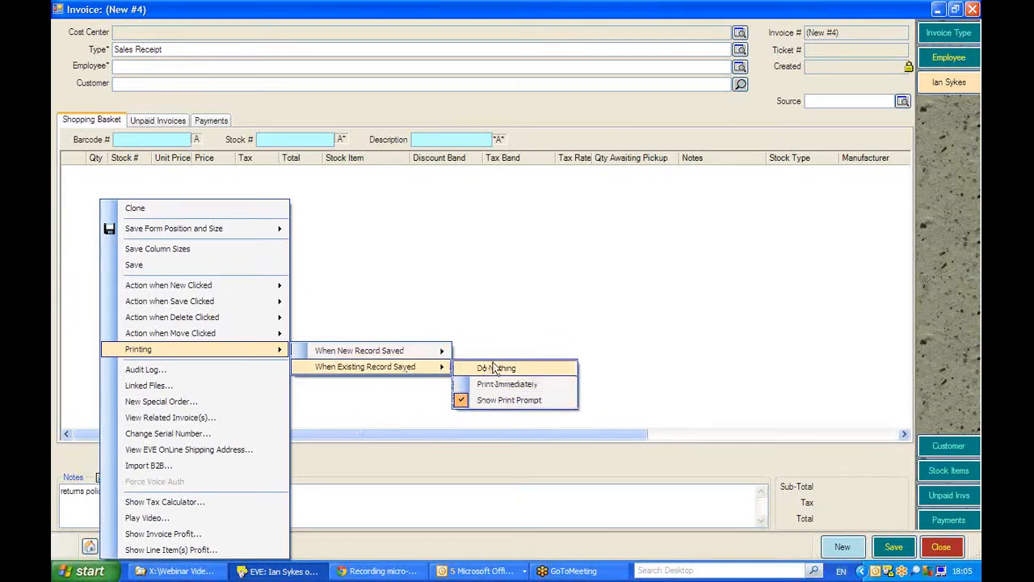
click(381, 306)
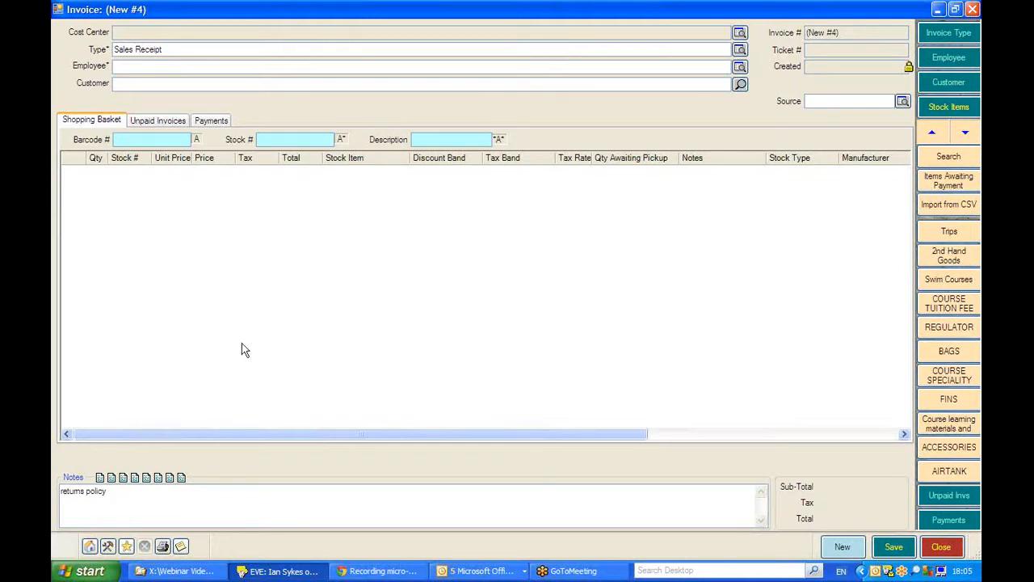
Step: Recheck the invoice form's New, Save and Printing options, and close the invoice
click(108, 546)
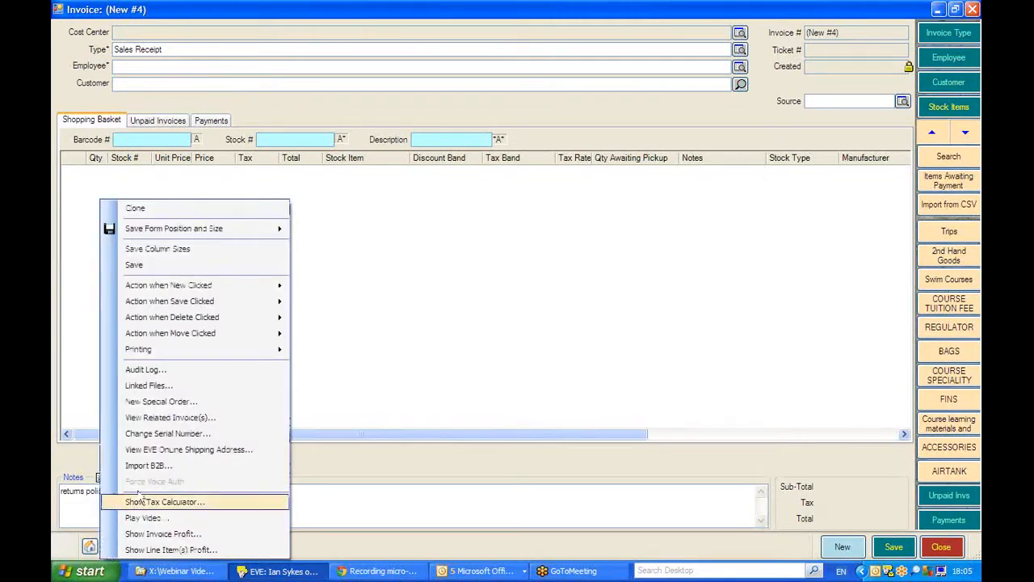
mouse_move(200, 287)
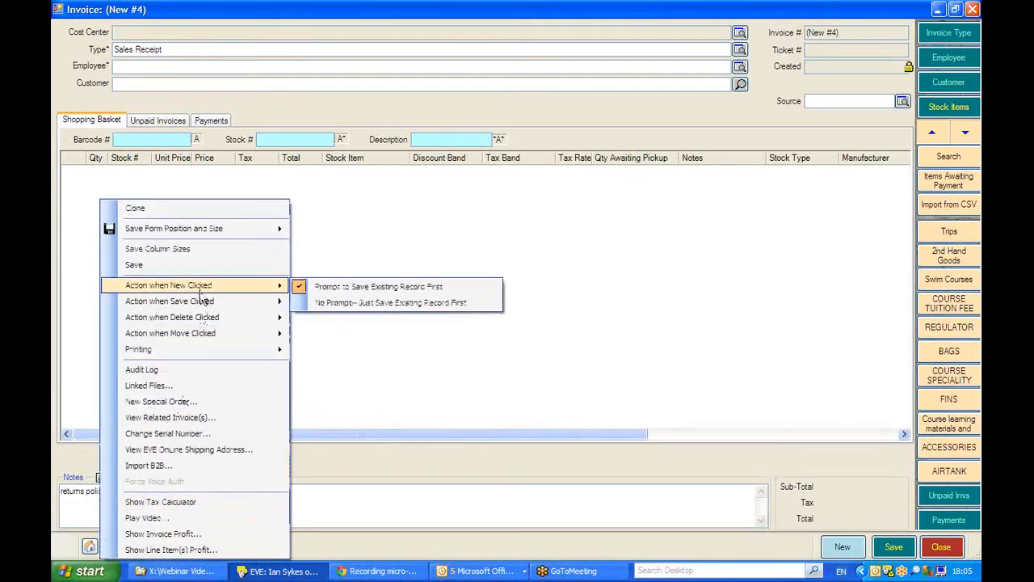
mouse_move(202, 305)
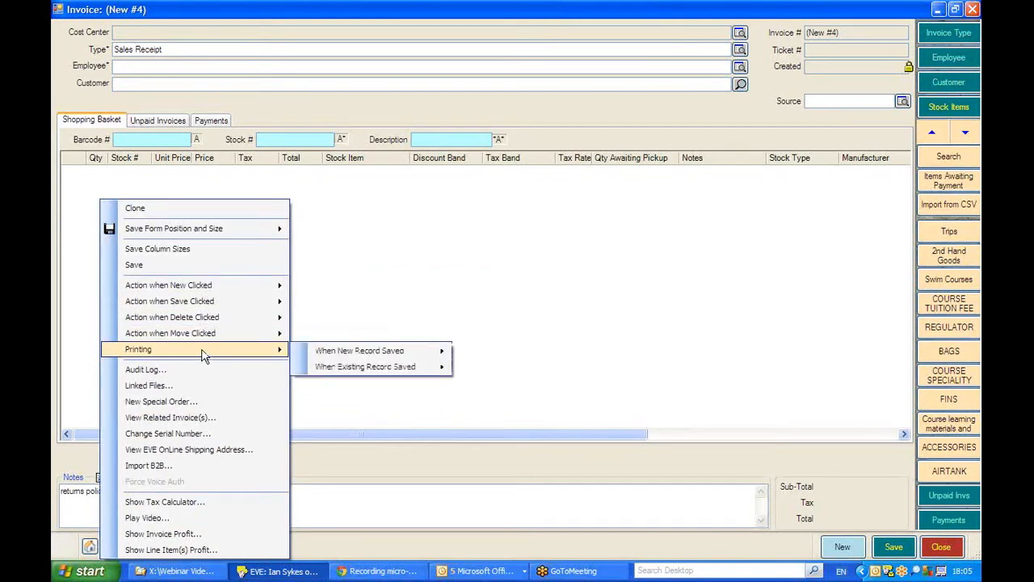
click(939, 548)
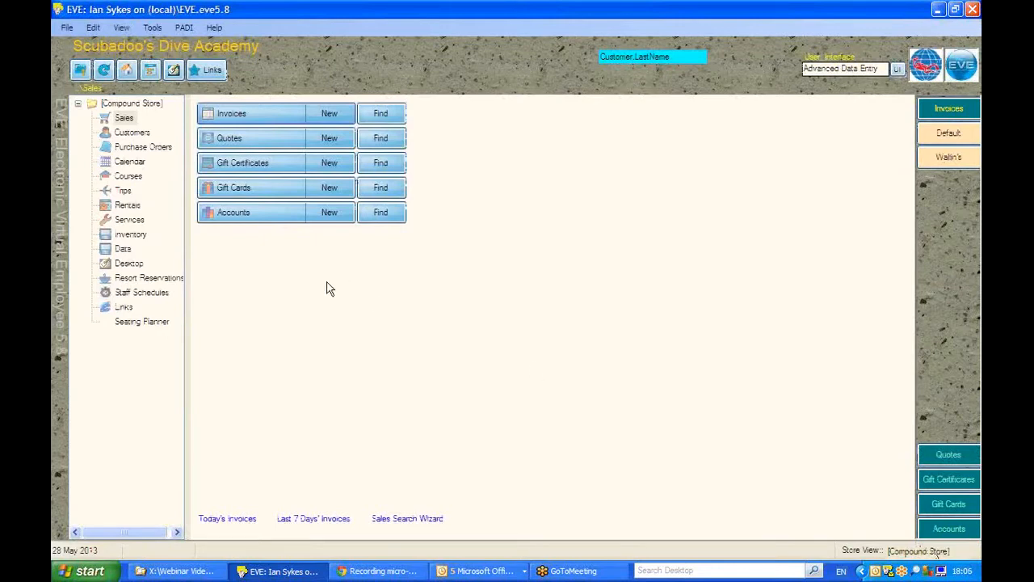
Step: Search the report types for "inv" in the Data section and open the Invoice report type
click(119, 250)
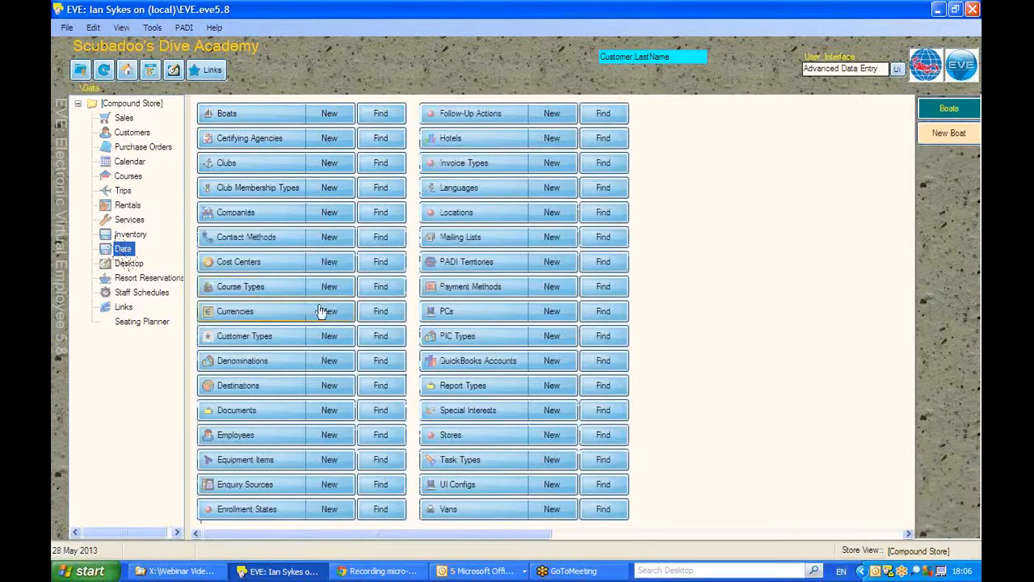
click(612, 389)
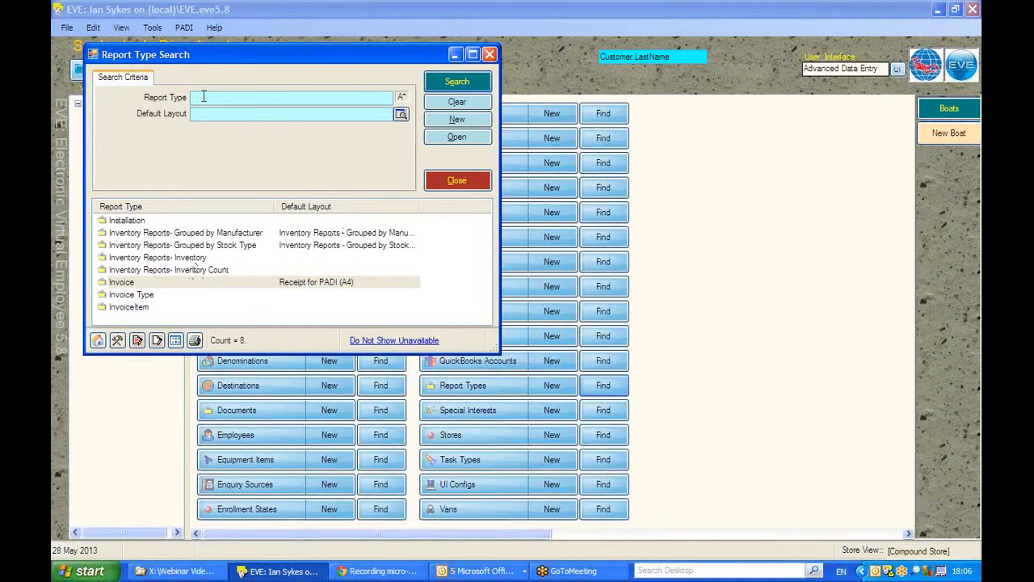
text(inv)
key(Return)
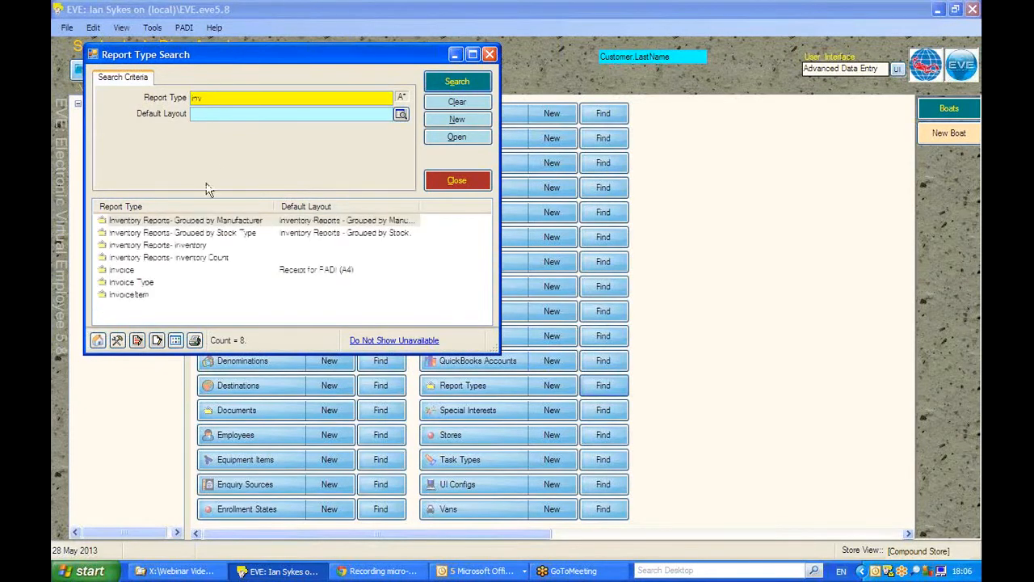
double_click(119, 271)
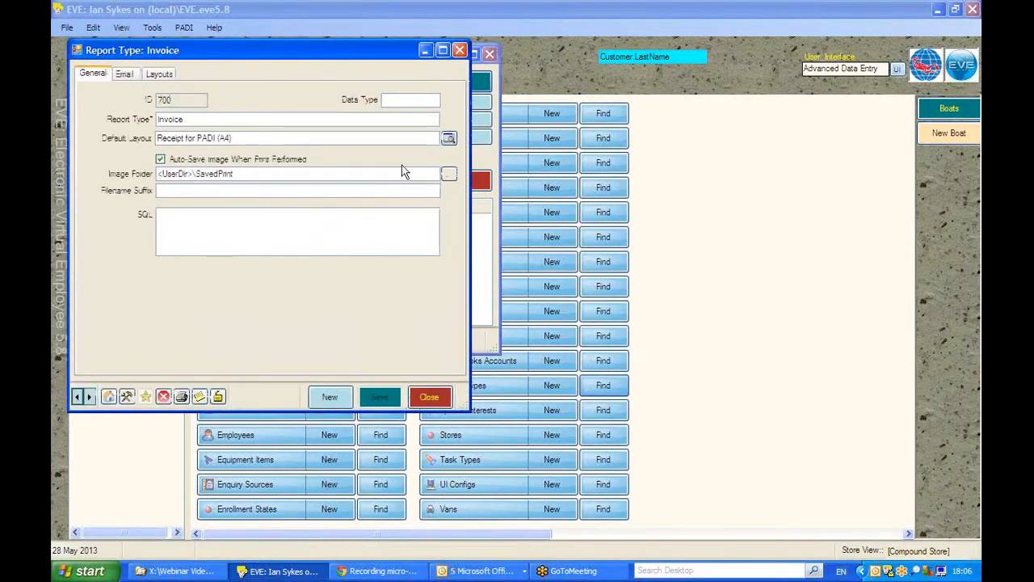
Step: Set the Invoice report type's default layout to Receipt (A4)
click(449, 138)
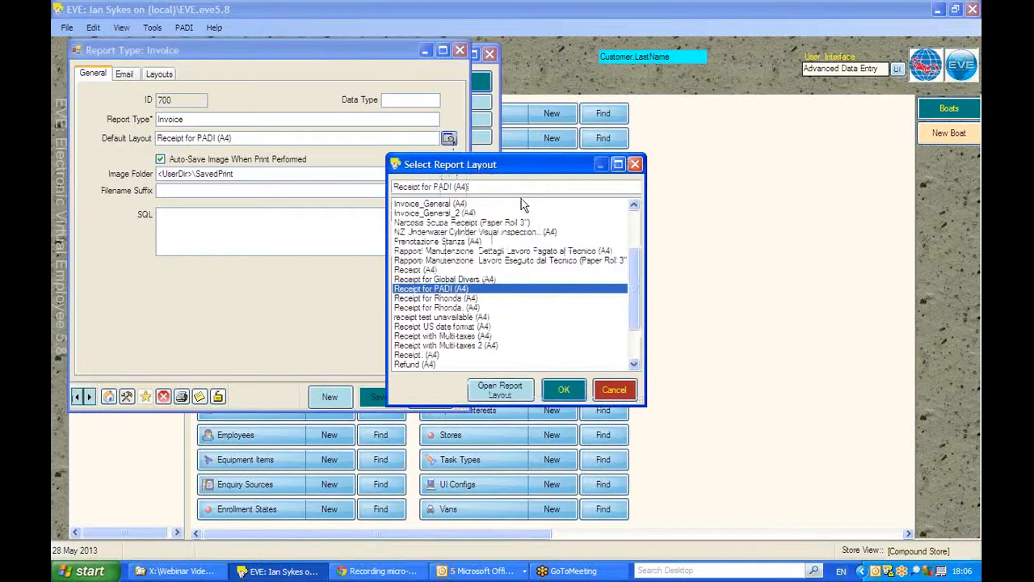
mouse_move(632, 278)
mouse_down()
mouse_move(634, 219)
mouse_move(634, 307)
mouse_move(631, 260)
mouse_move(635, 279)
mouse_up()
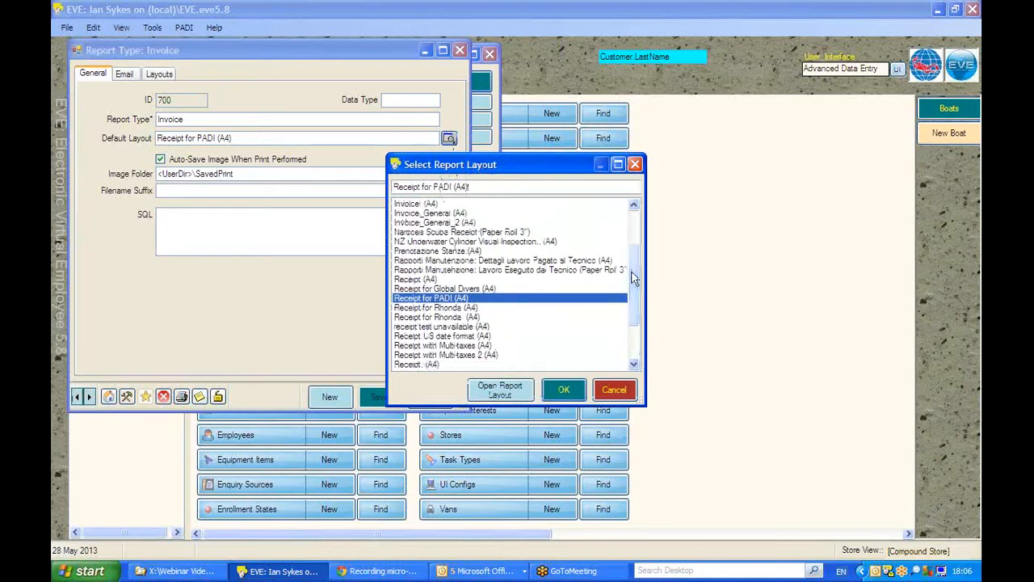
double_click(403, 281)
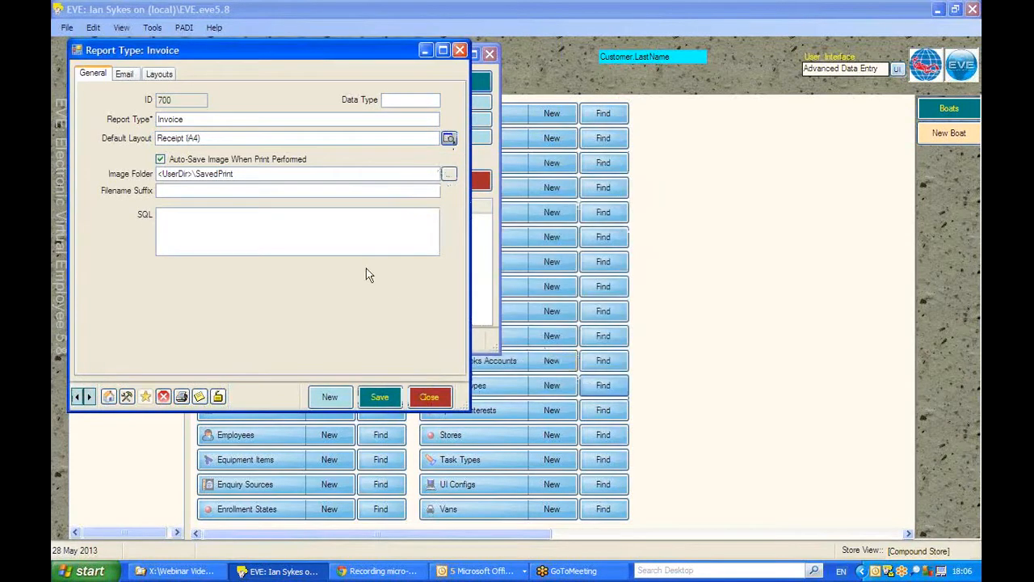
Step: View the Invoice report type's email settings and compare the default body text in Text and HTML format, ending on HTML
click(123, 74)
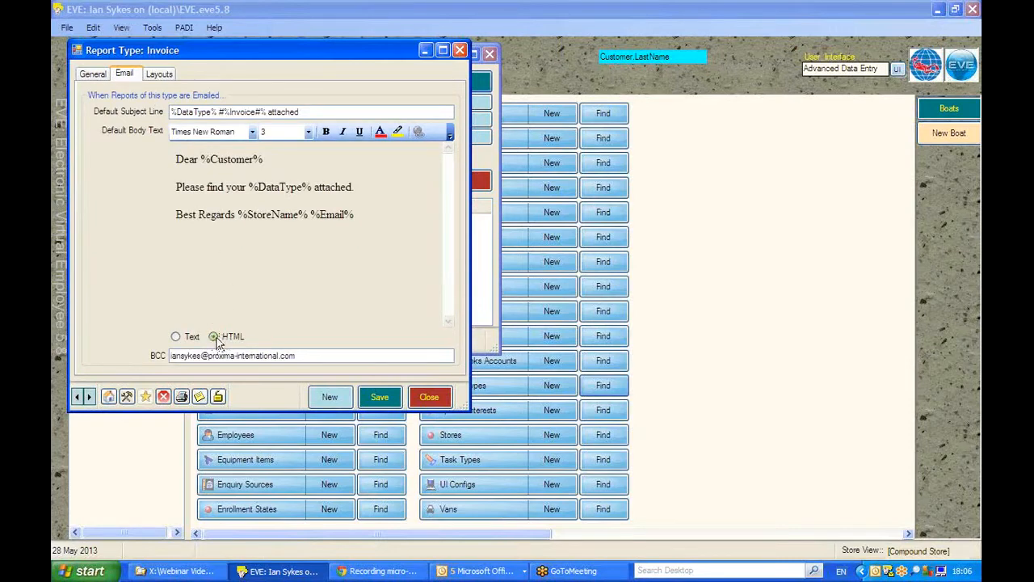
click(176, 337)
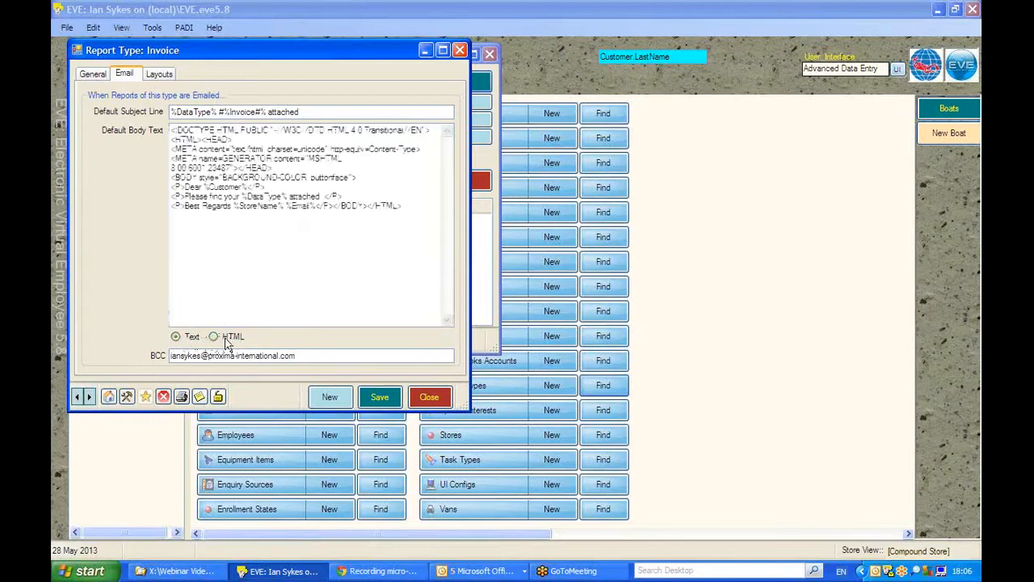
click(213, 337)
click(174, 338)
click(214, 337)
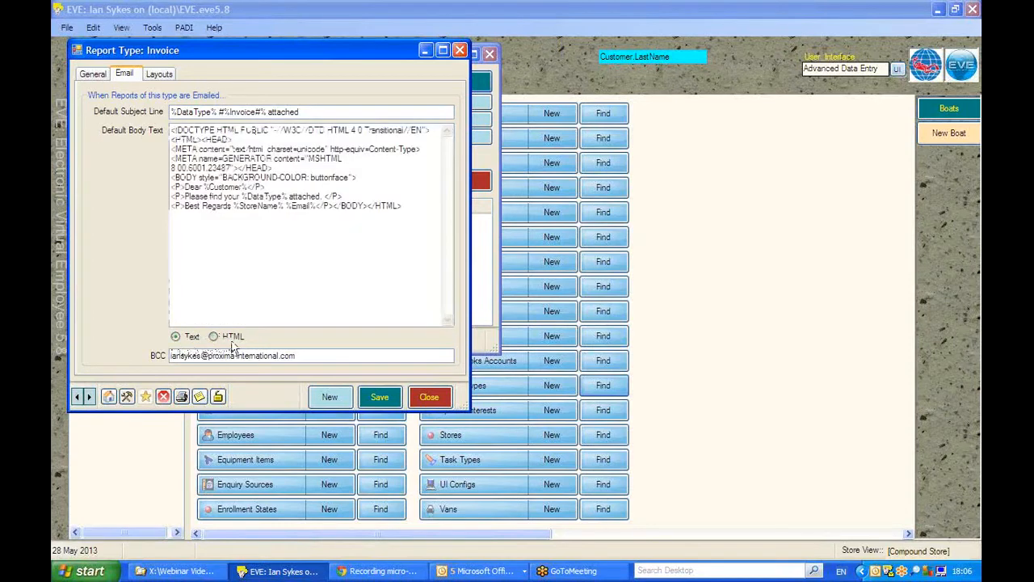
Step: Examine the BCC field and the placeholders in the default email subject line and body text
drag(310, 356, 76, 361)
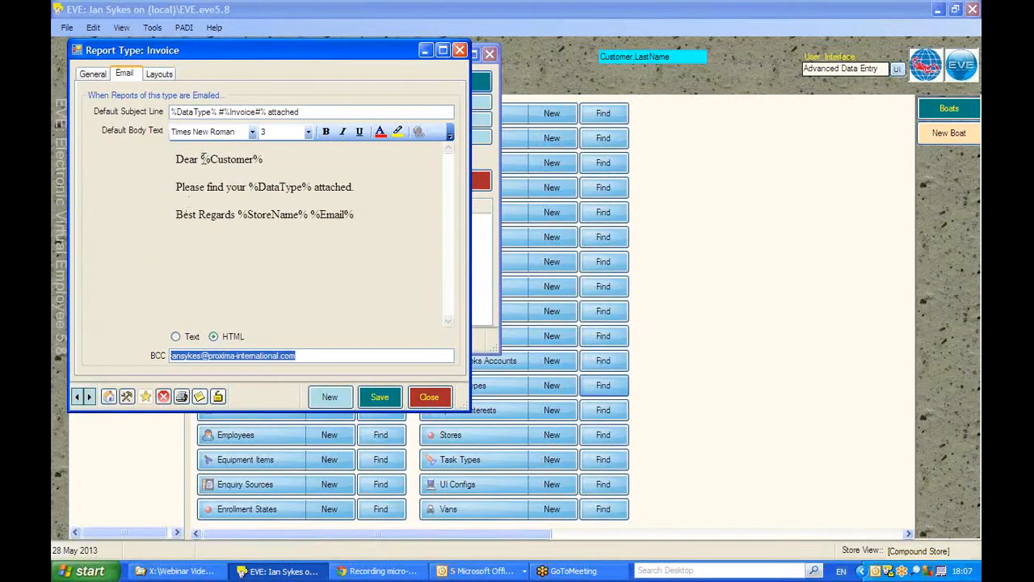
drag(202, 160, 312, 188)
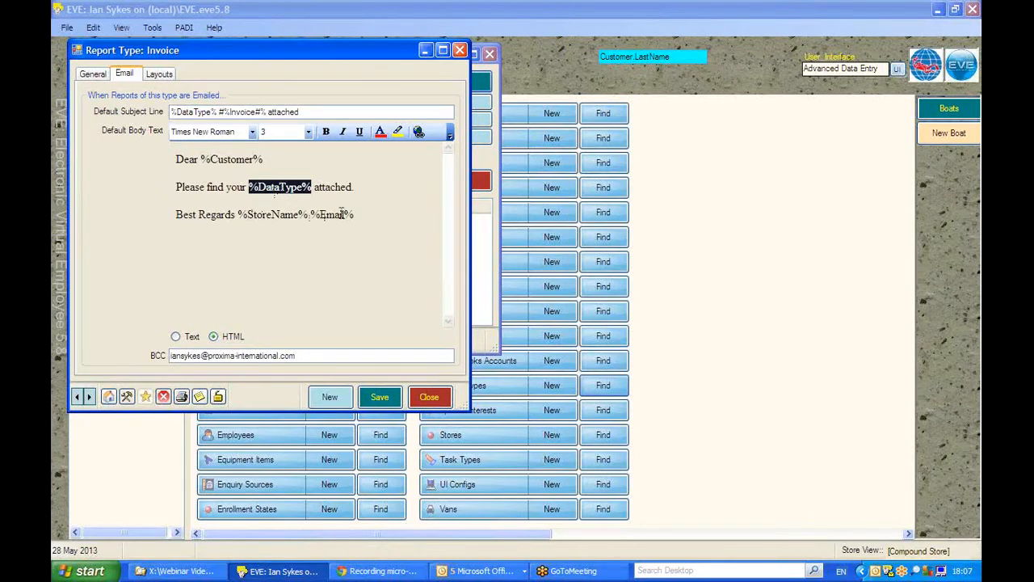
drag(361, 214, 238, 215)
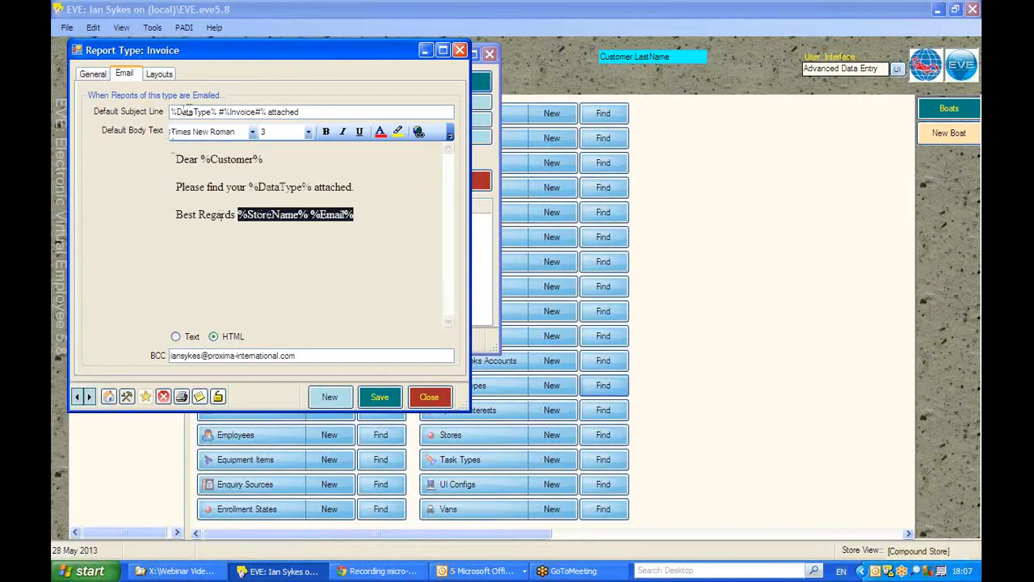
drag(267, 111, 168, 111)
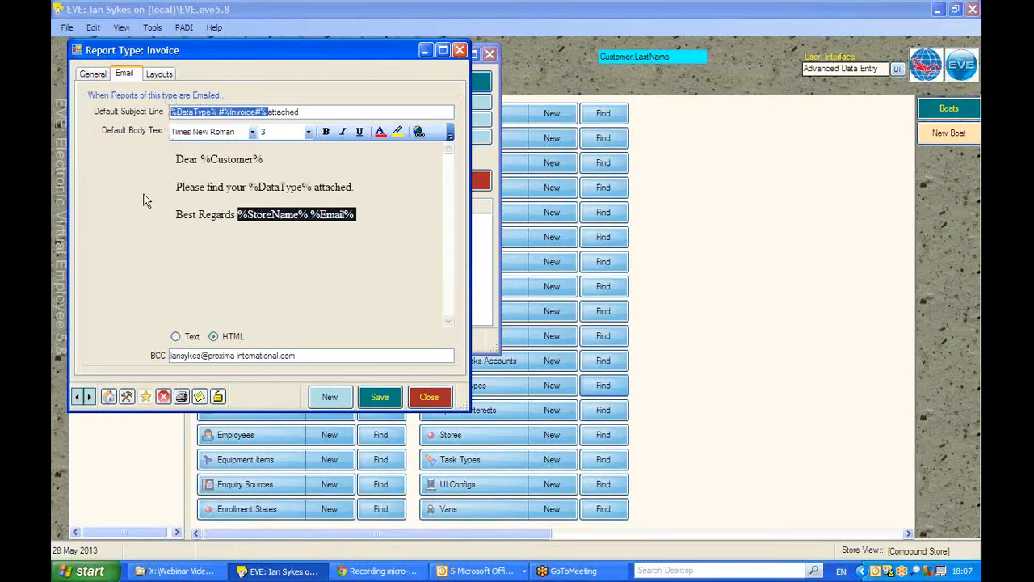
click(170, 111)
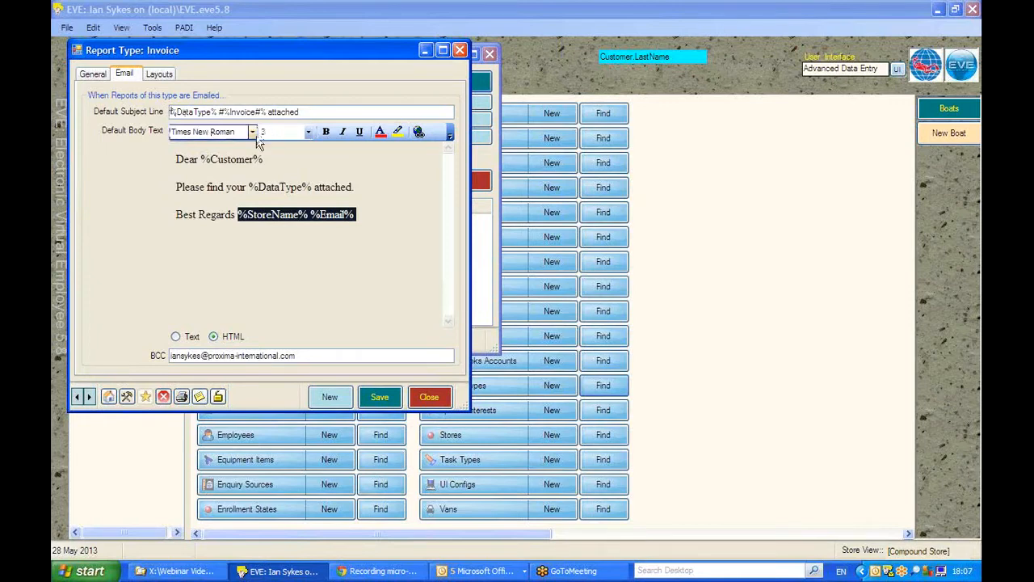
click(179, 154)
drag(179, 155, 360, 211)
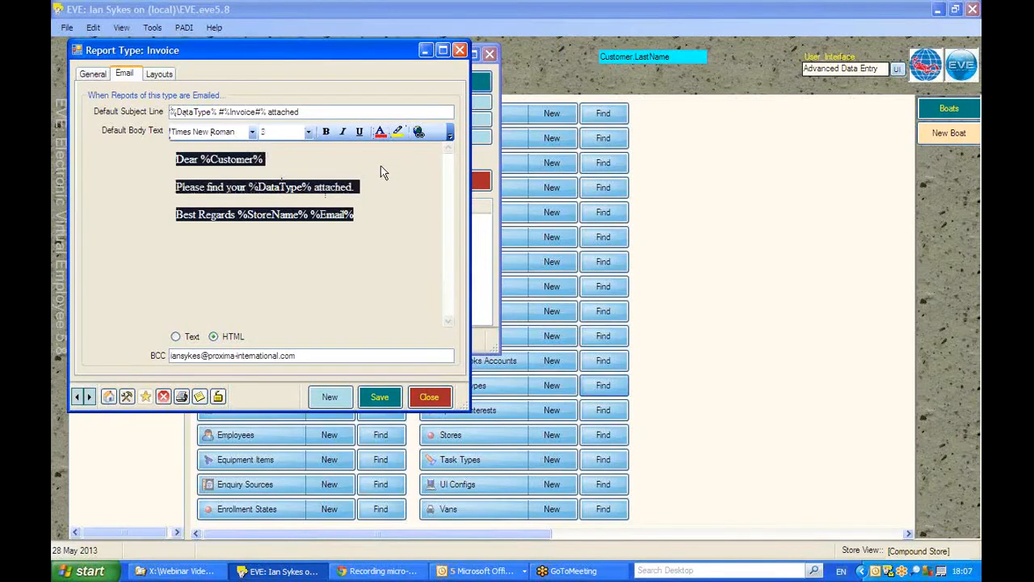
click(336, 234)
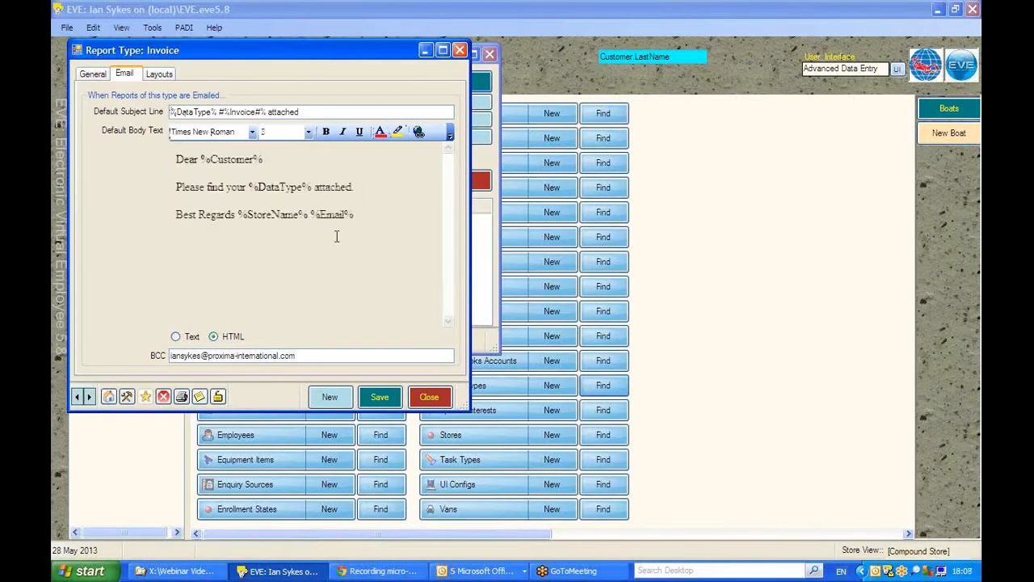
click(374, 215)
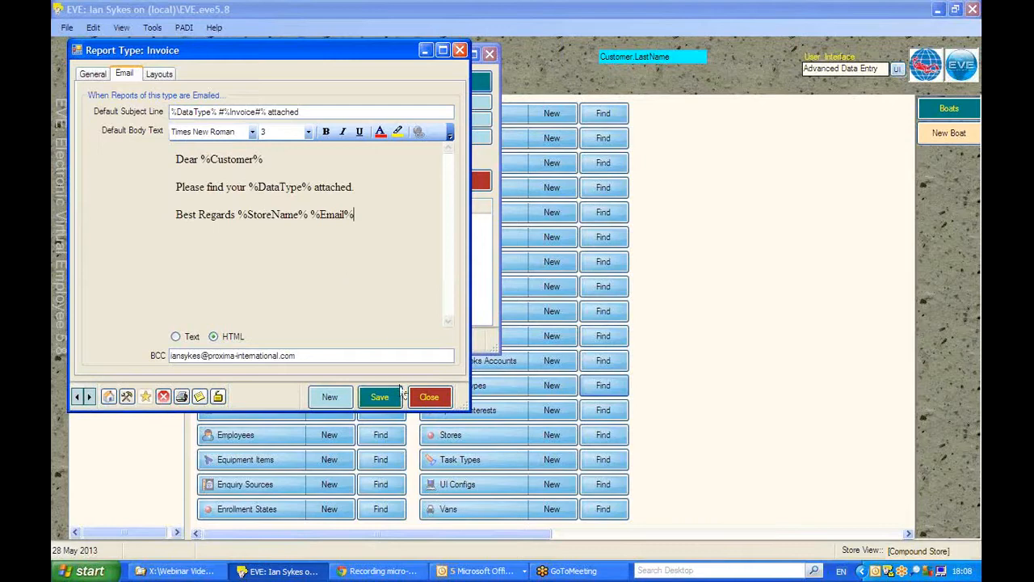
Step: Close the Invoice report type without saving the changes, and close the report type search
click(444, 396)
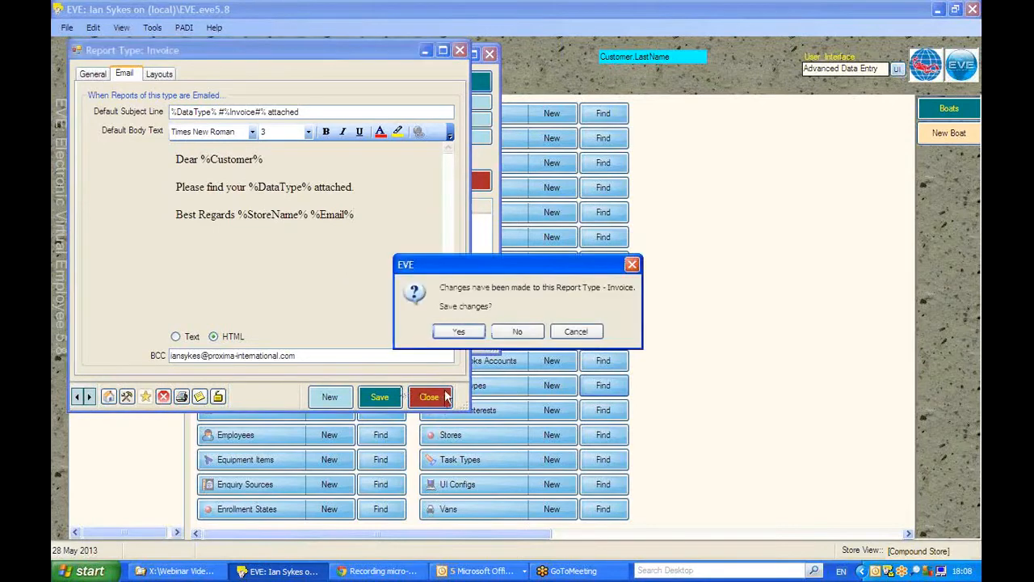
click(519, 331)
click(434, 177)
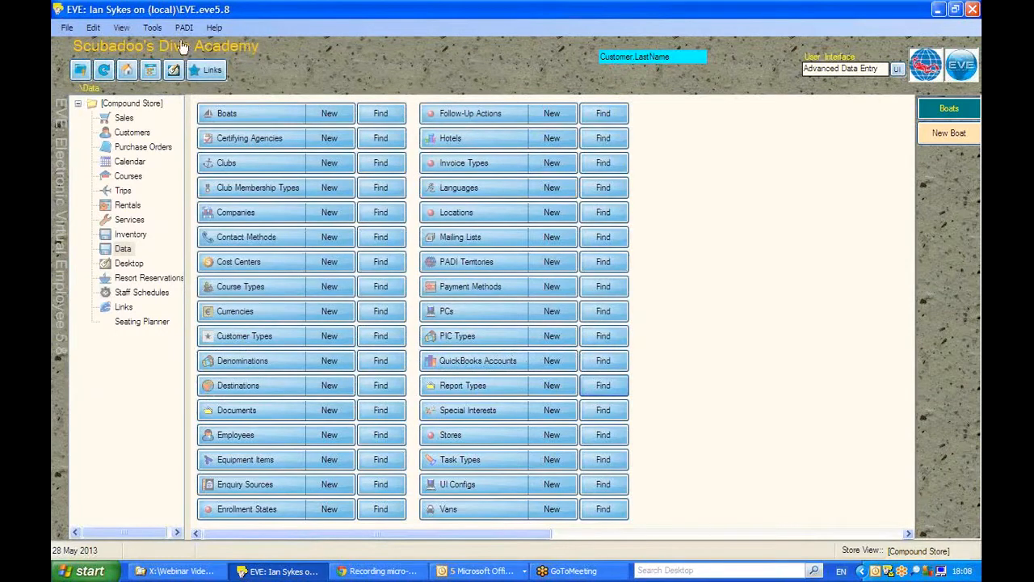
Step: Search the print layouts for those in the language English
click(152, 29)
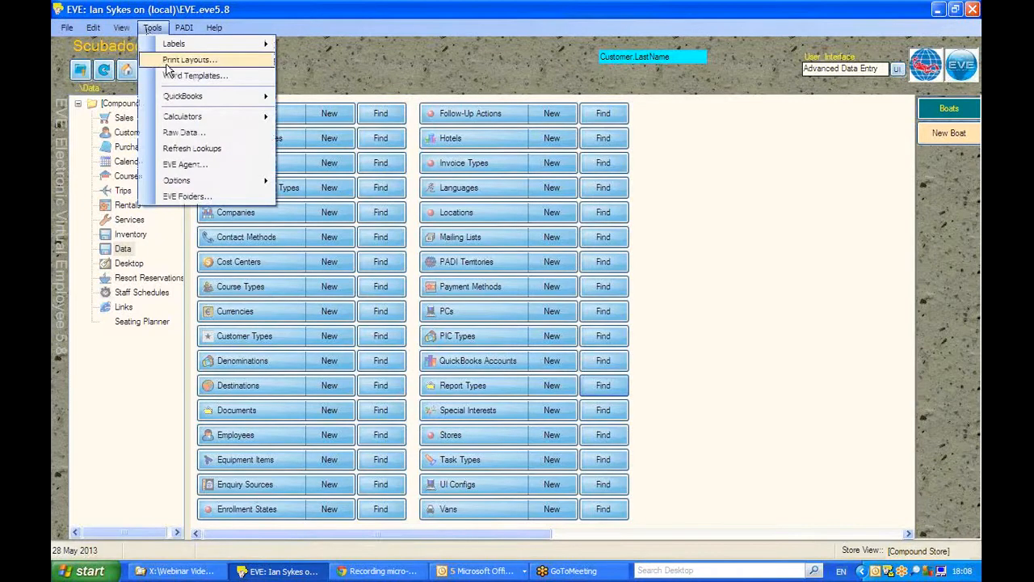
click(170, 61)
drag(280, 158, 198, 159)
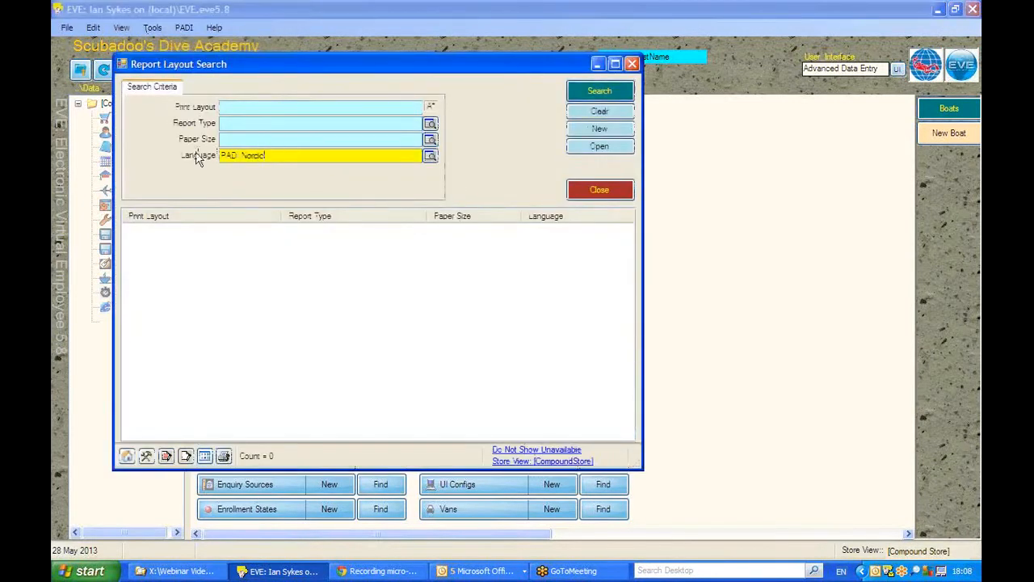
text(English)
key(Return)
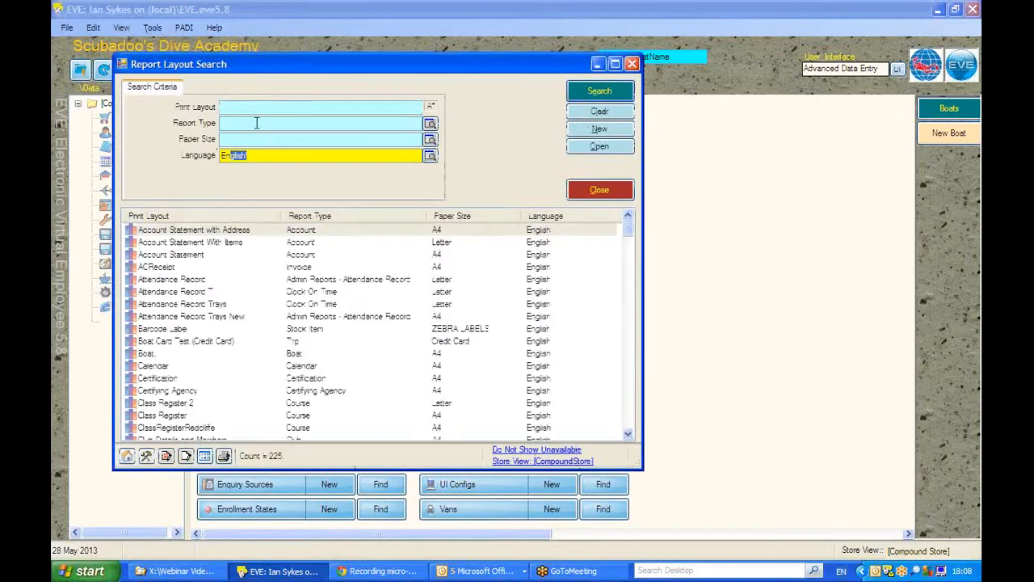
Step: Filter the English print layouts to the Invoice report type and open the A4 layout named Receipt
click(238, 109)
click(237, 124)
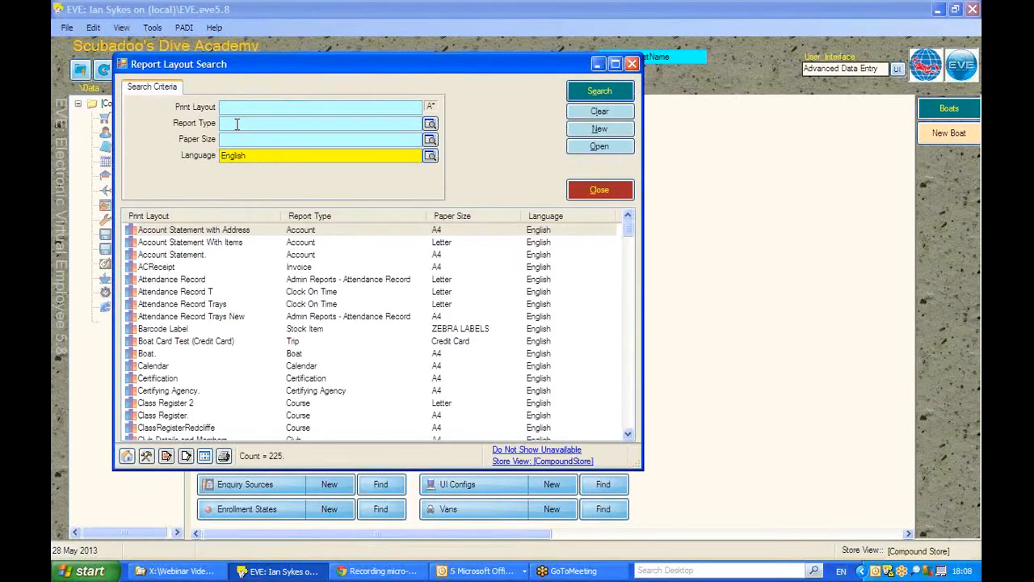
text(Inv)
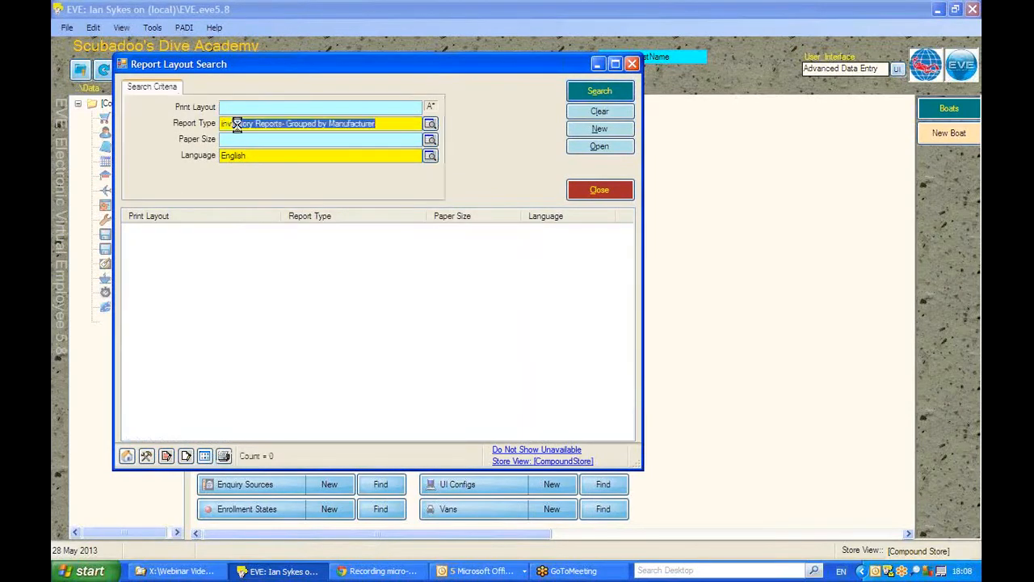
text(oice)
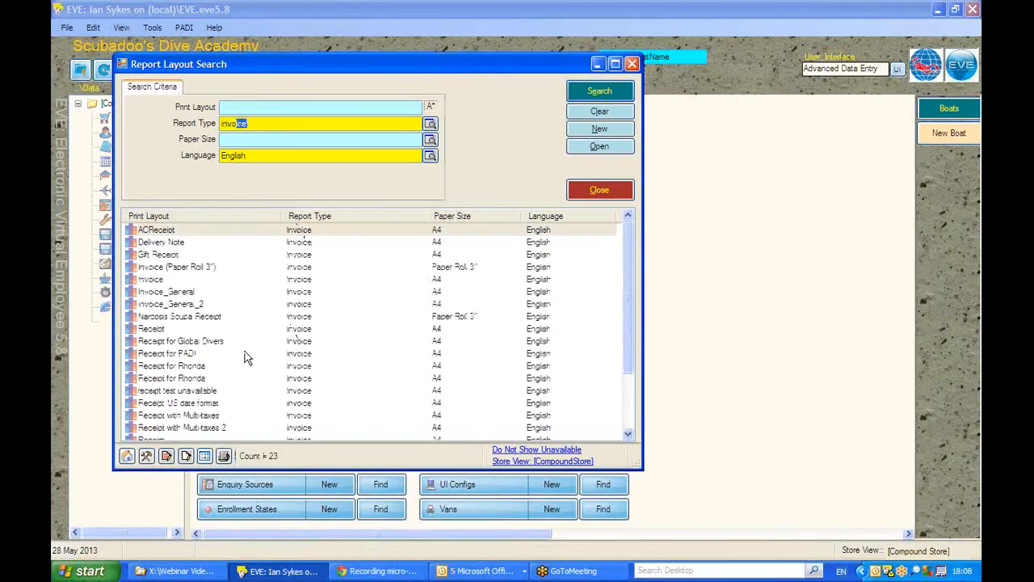
click(149, 332)
double_click(148, 332)
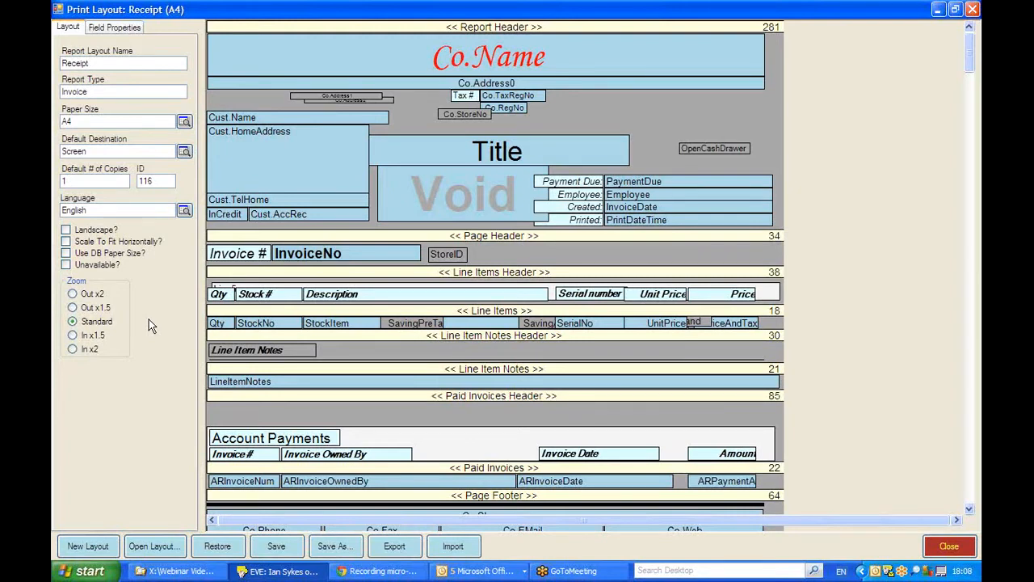
Step: View the field properties of the customer home address, company name and title fields in the report header
click(97, 27)
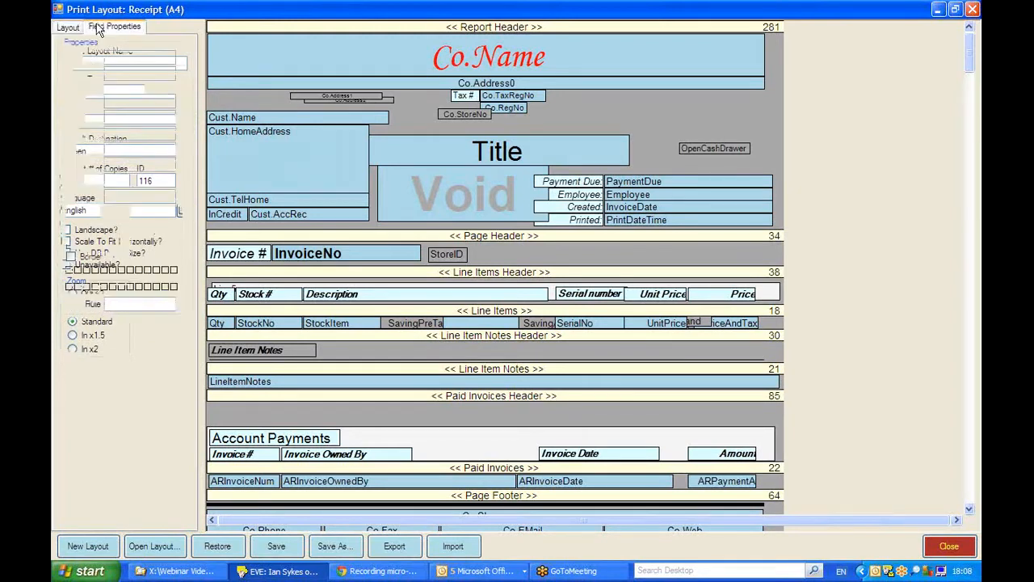
click(274, 179)
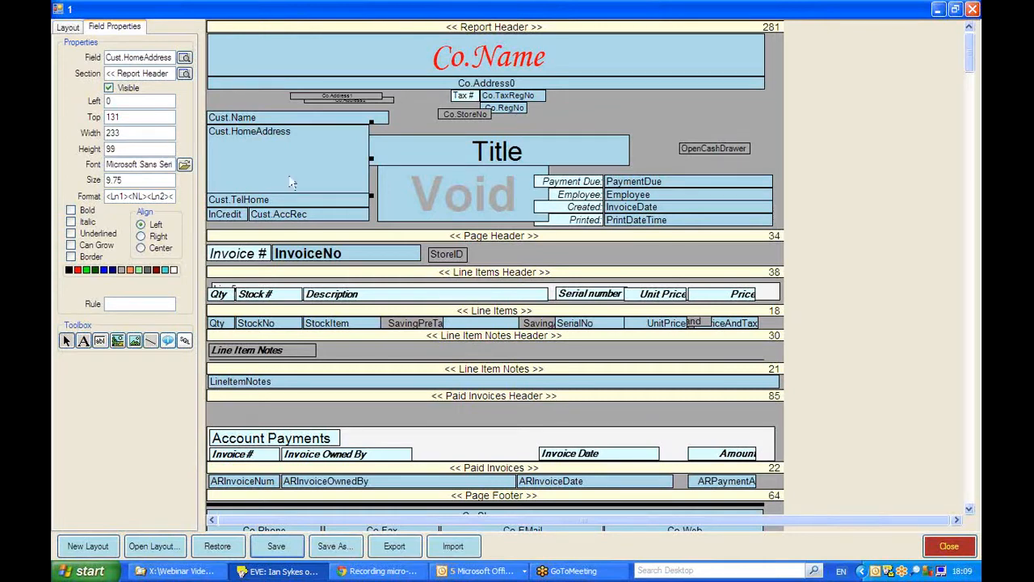
click(475, 63)
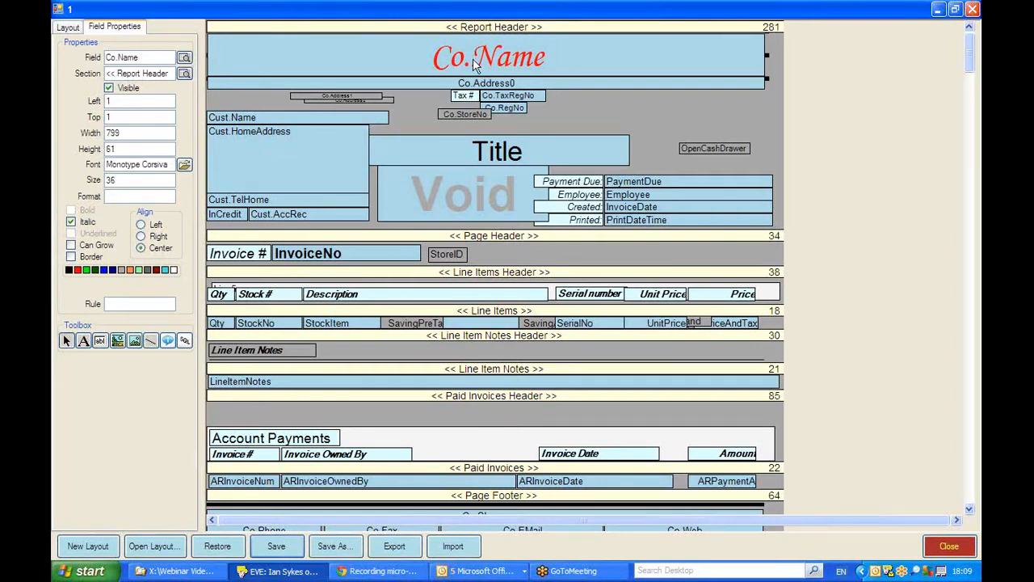
click(455, 152)
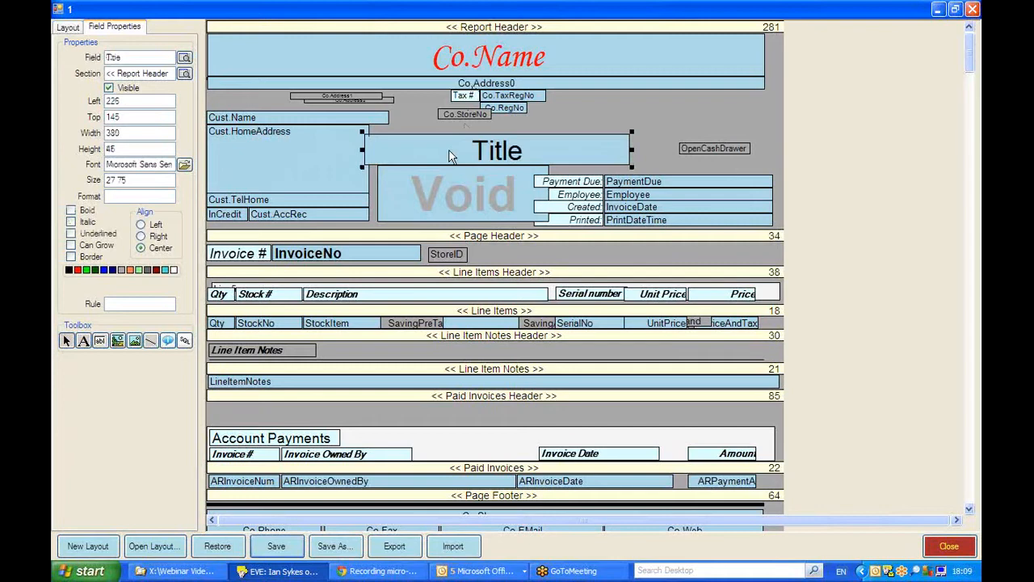
click(293, 135)
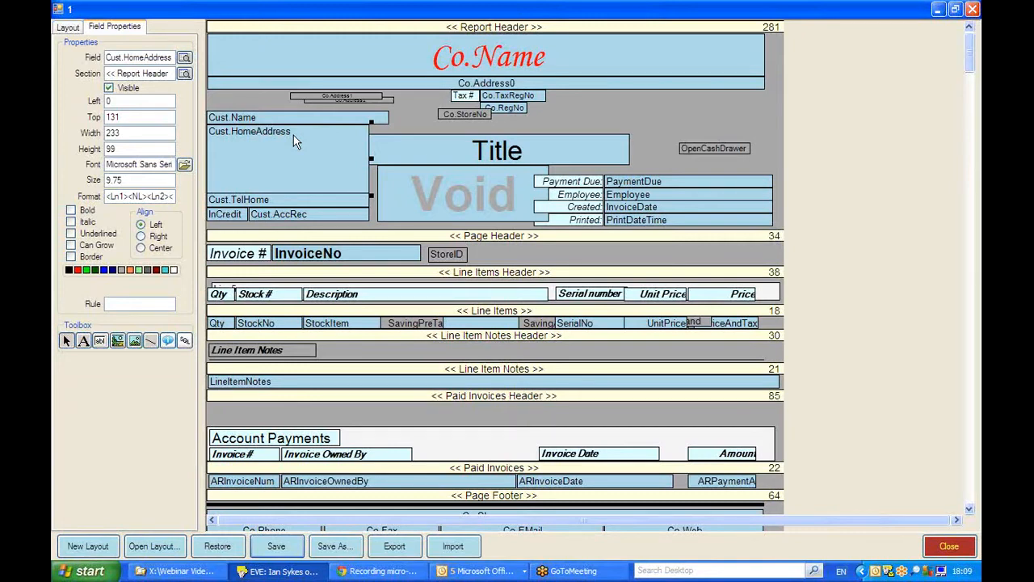
Step: Change the text of the "Invoice #" label in the page header to "Sale #"
click(226, 255)
key(Down)
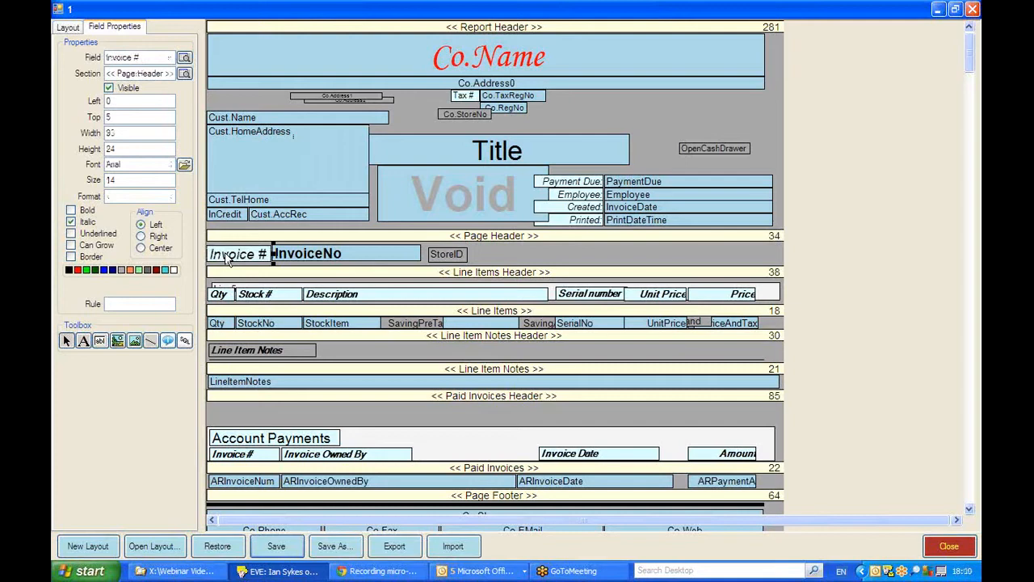
right_click(228, 257)
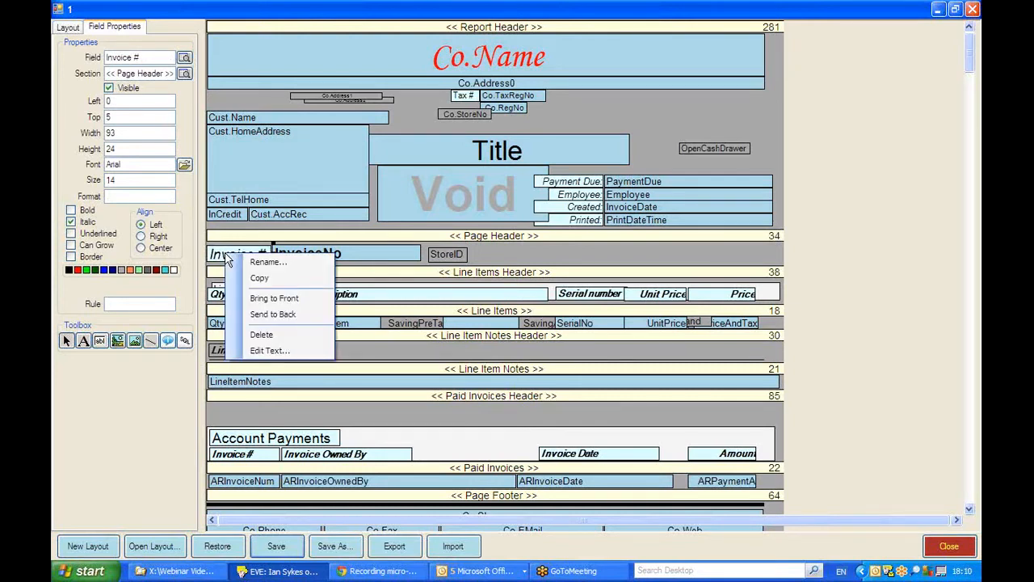
click(267, 263)
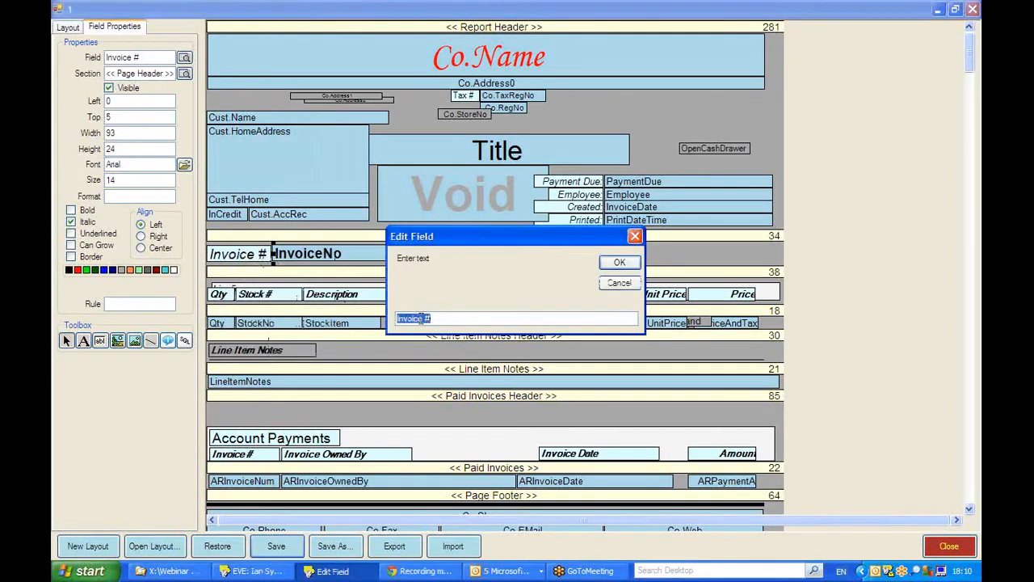
drag(422, 318, 361, 319)
text(Sales)
click(619, 263)
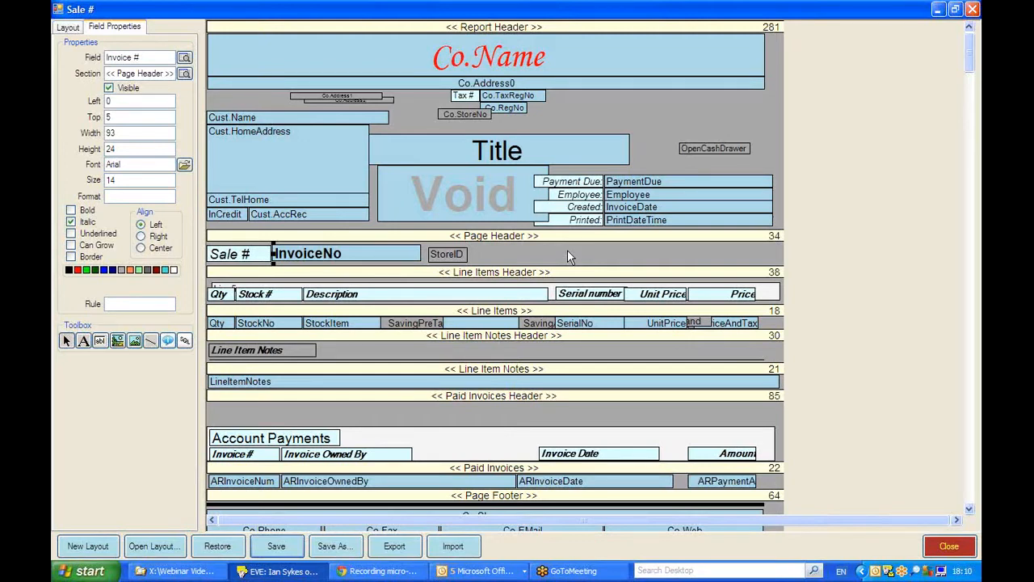
Step: Make both the Employee field and its "Employee:" label in the report header not visible
click(646, 194)
click(594, 196)
click(650, 197)
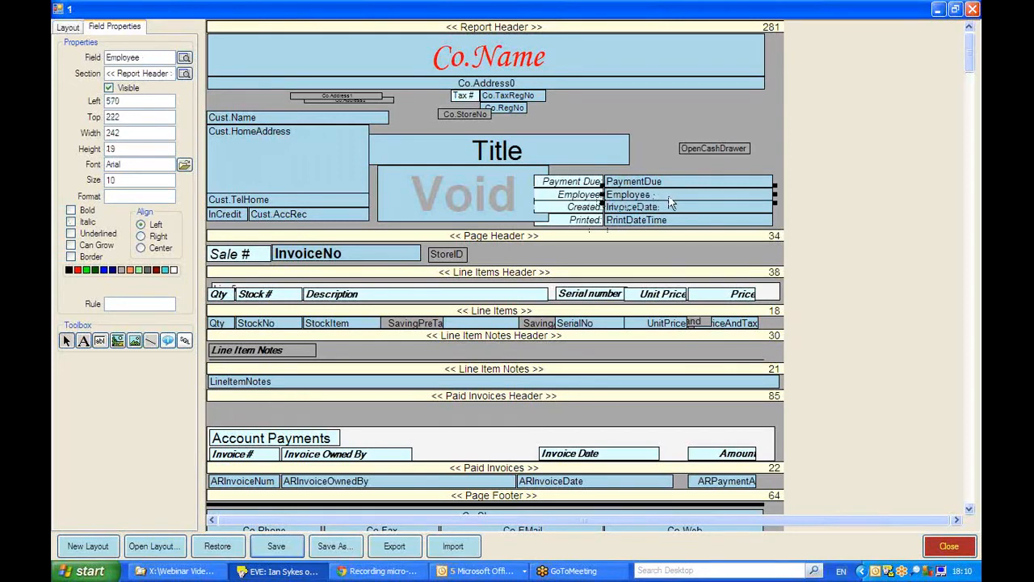
click(109, 88)
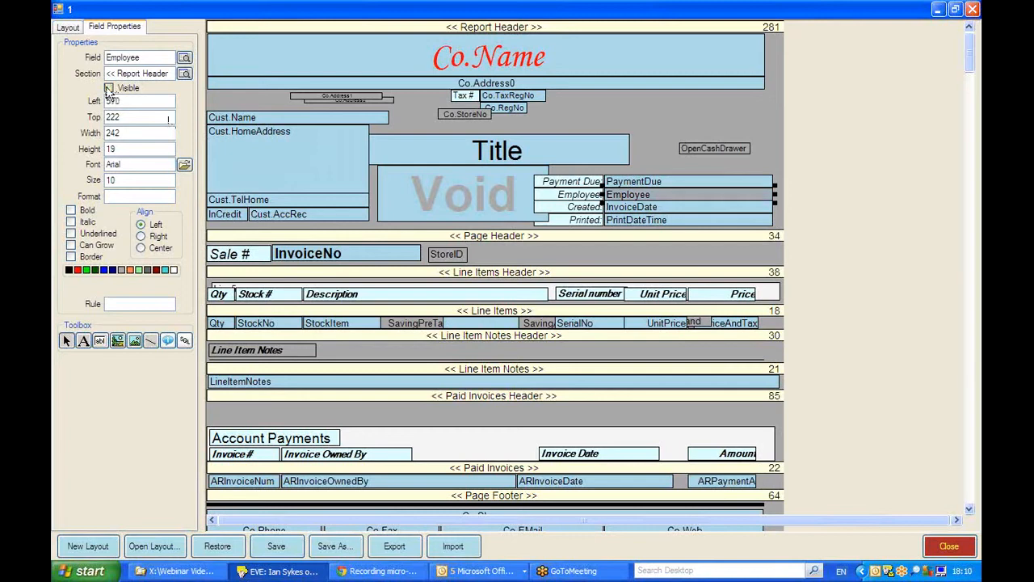
click(563, 202)
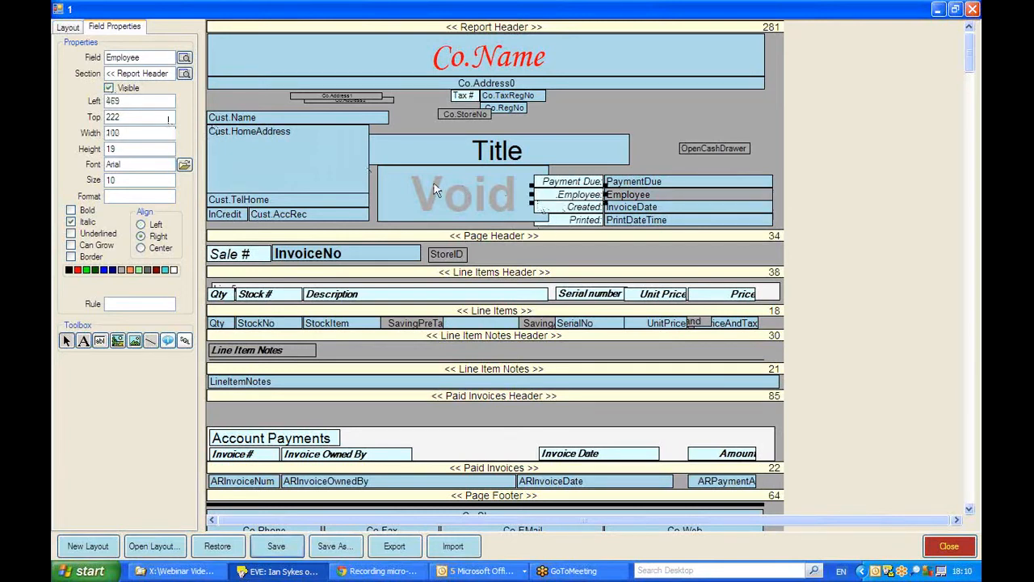
click(108, 88)
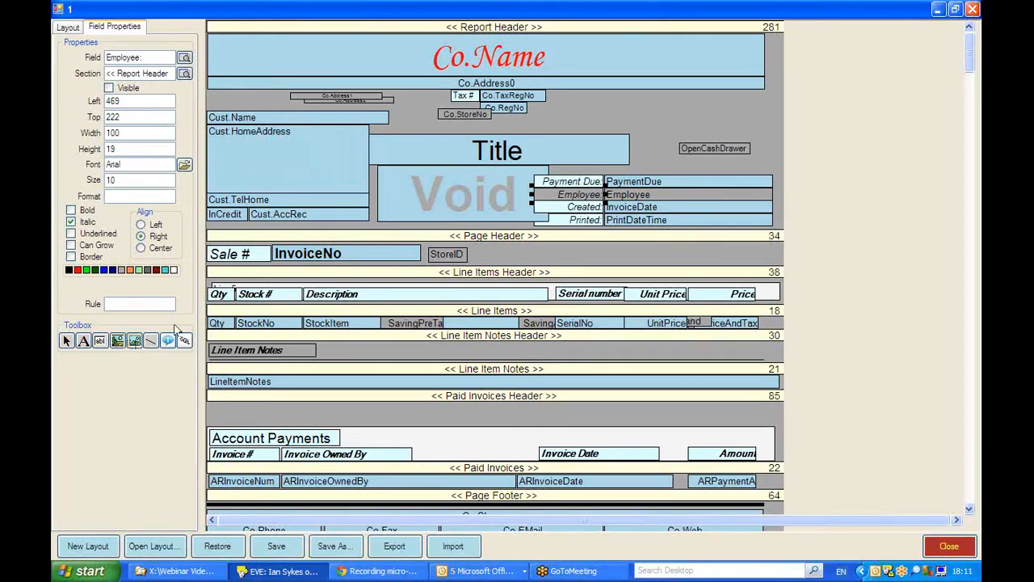
Step: Draw an image file field about 219 wide and 125 high in the report header and name it Logo
drag(615, 94, 772, 187)
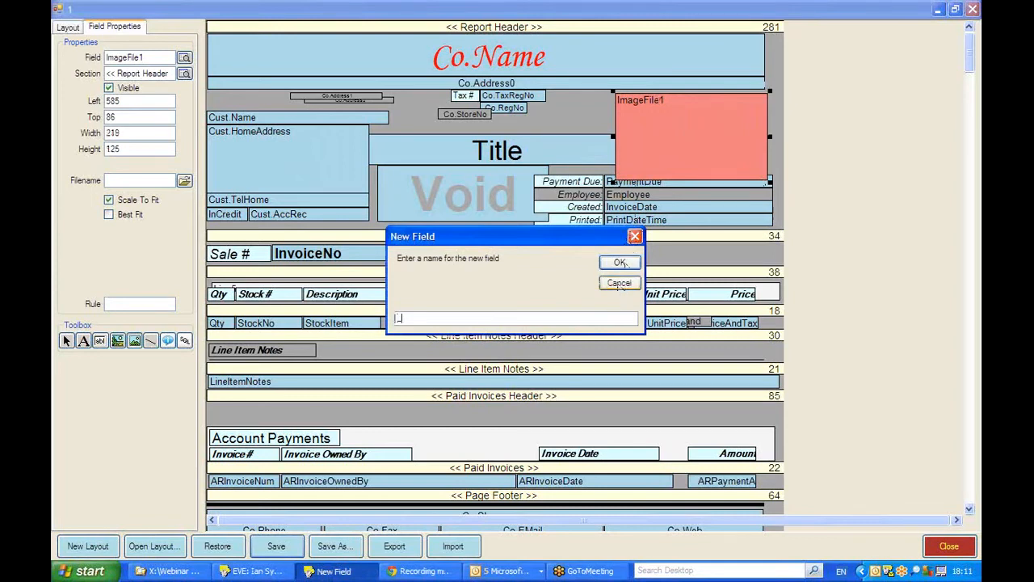
text(Logo)
click(618, 262)
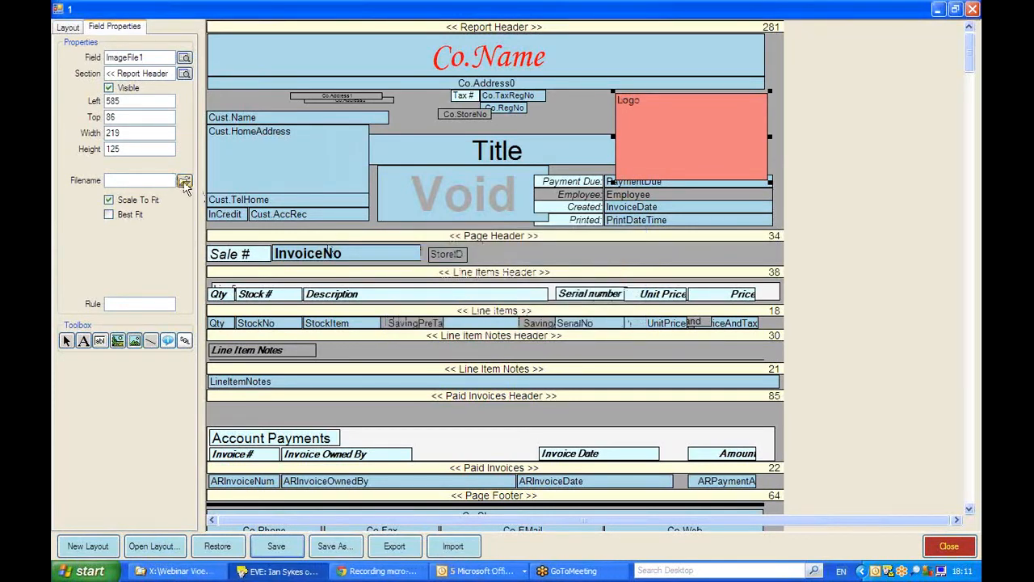
Step: Open the image file selection for the Logo field, cancel it, and move the field to about Left 564, Top 68
click(184, 181)
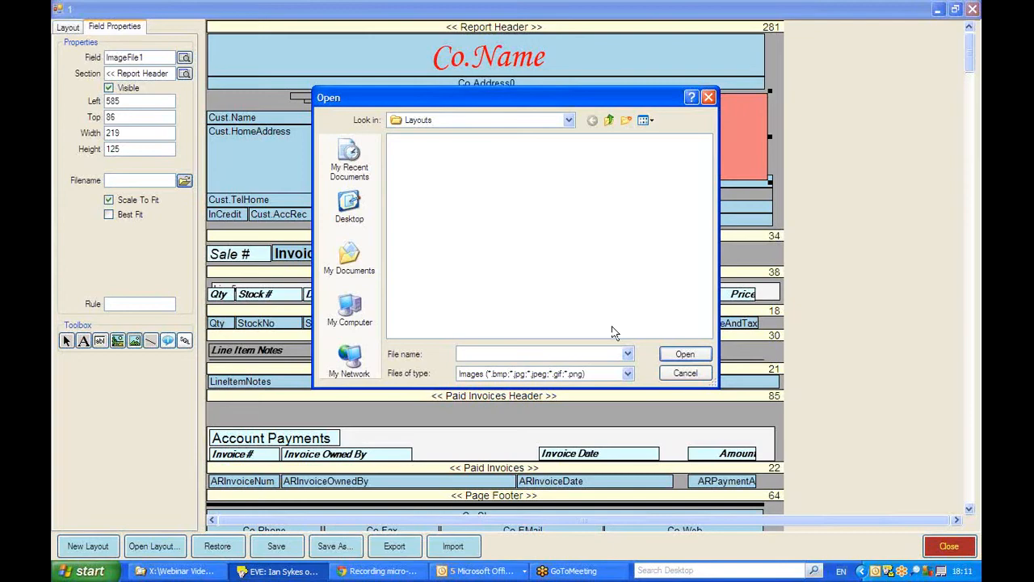
click(686, 373)
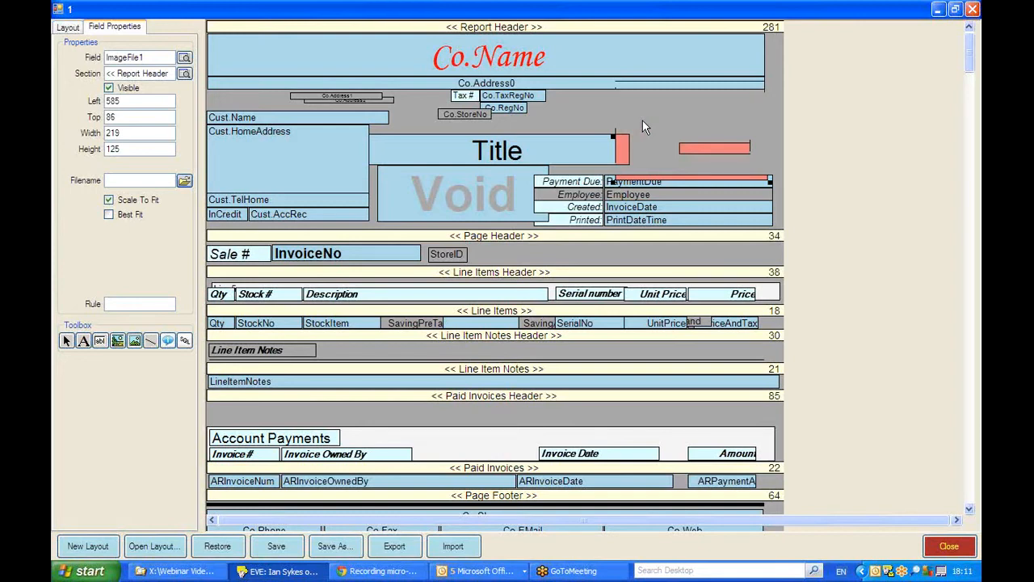
drag(642, 120, 628, 108)
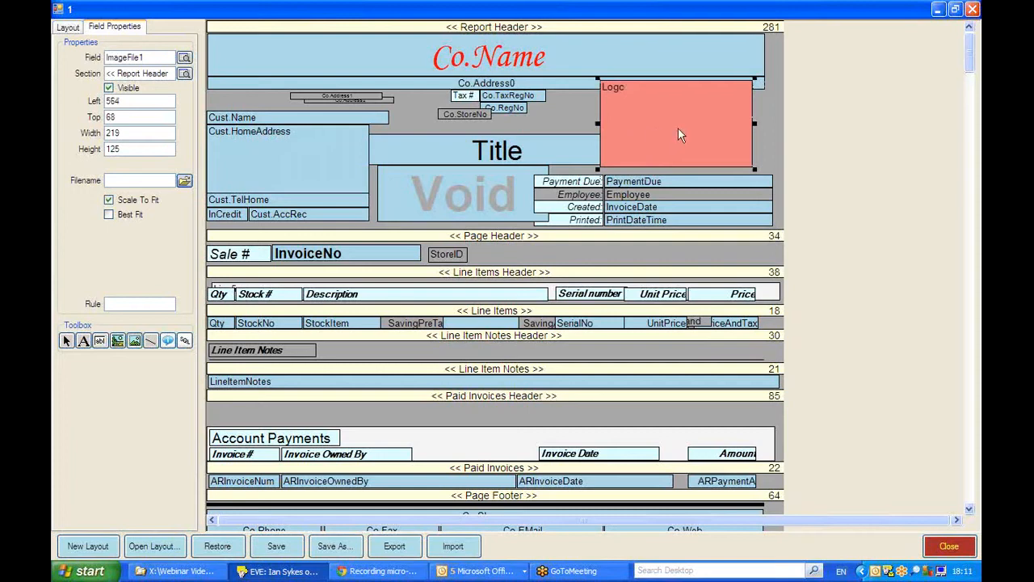
Step: Close the Receipt layout without saving the changes, and close the report layout search
click(950, 545)
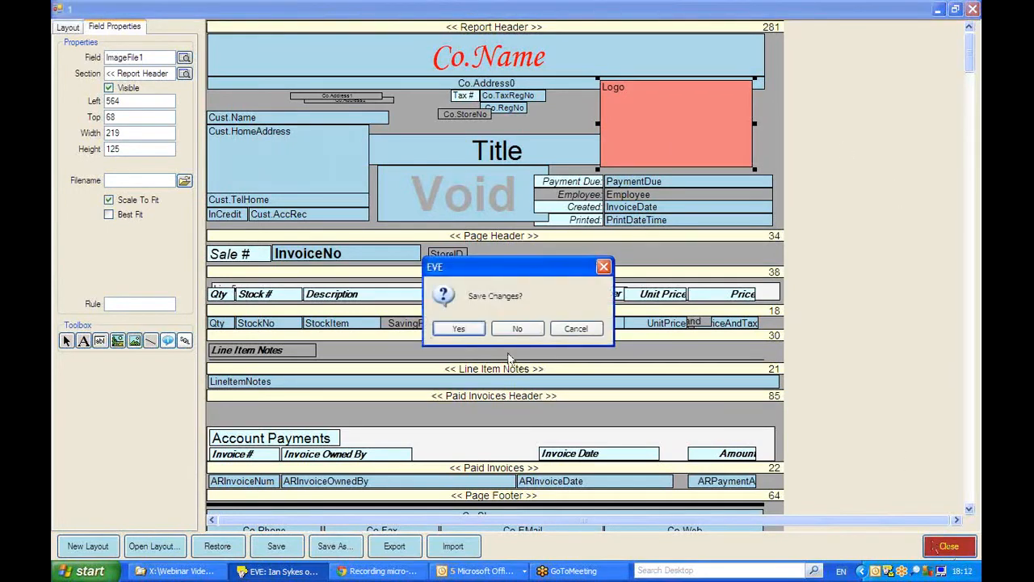
click(516, 329)
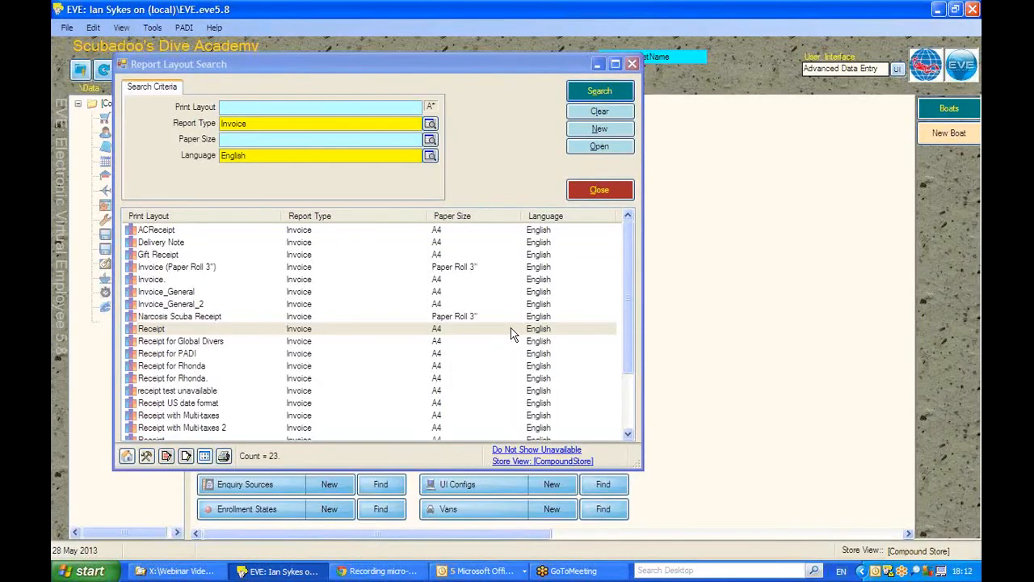
click(606, 194)
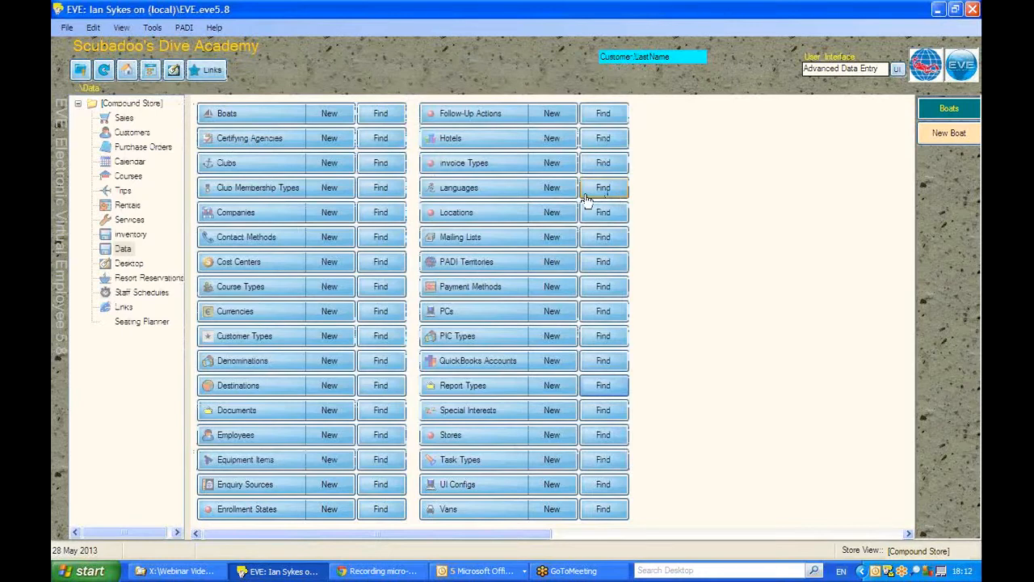
Step: Find today's invoices in Sales and preview the £66.64 sales receipt on screen with the Receipt (A4) layout
click(127, 117)
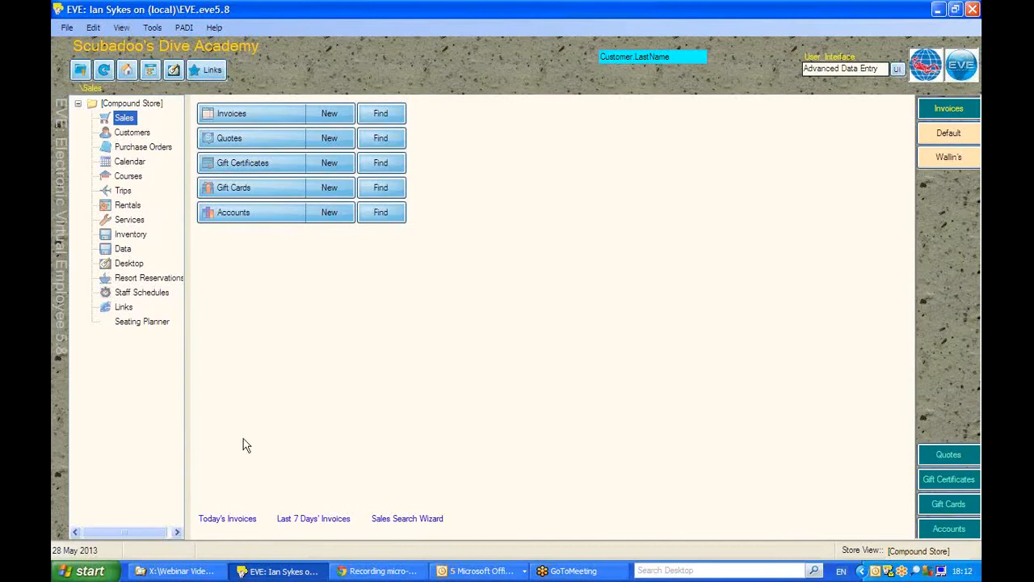
click(229, 518)
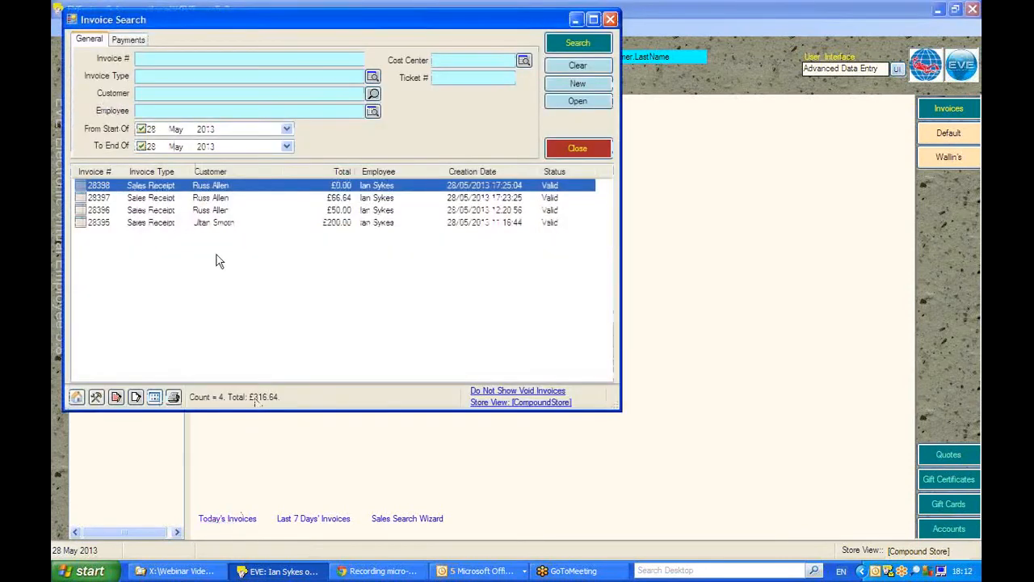
click(198, 198)
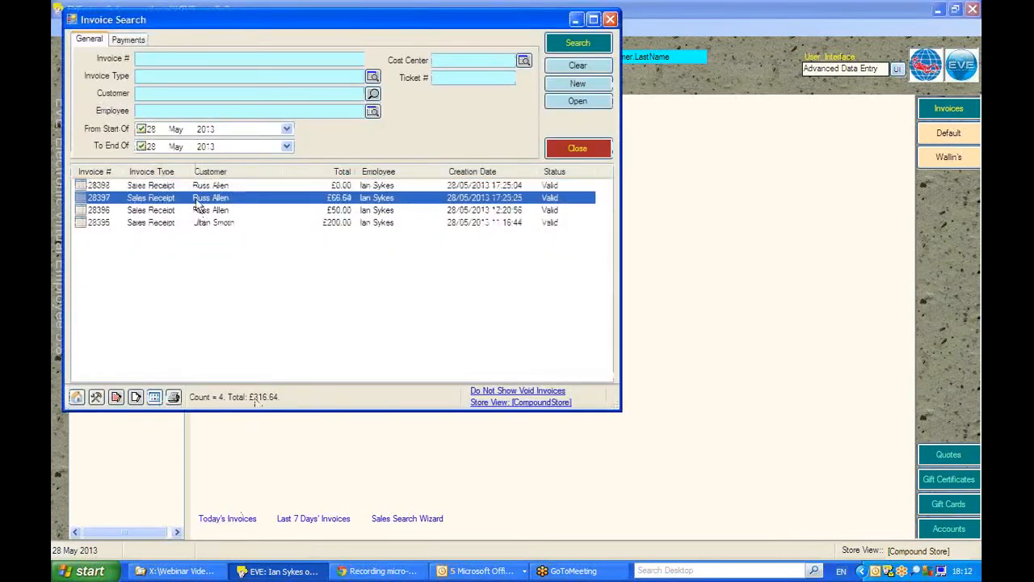
click(173, 397)
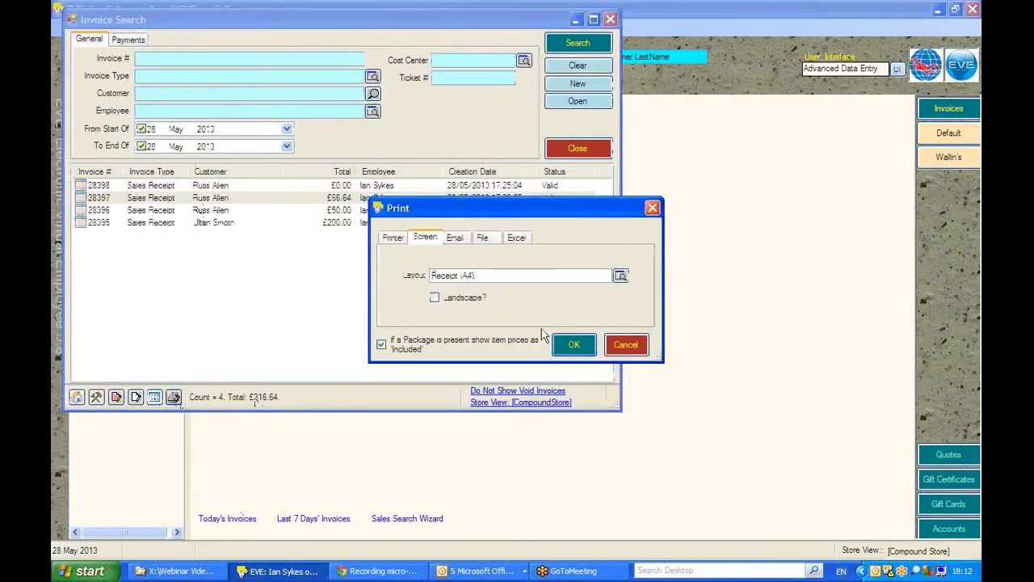
click(568, 345)
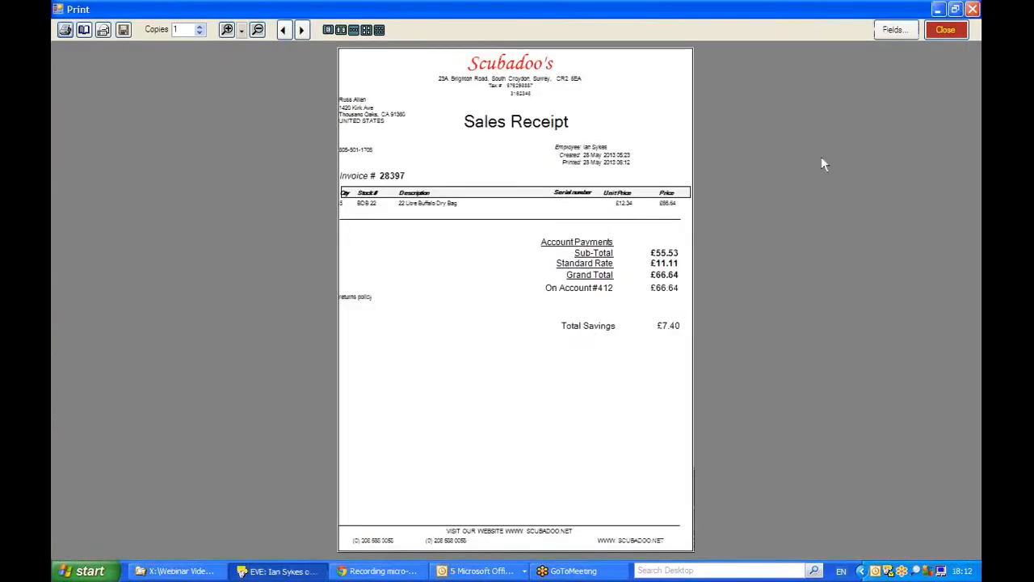
Step: Open the list of print fields for the previewed receipt and browse the available customer, price and savings fields
click(893, 30)
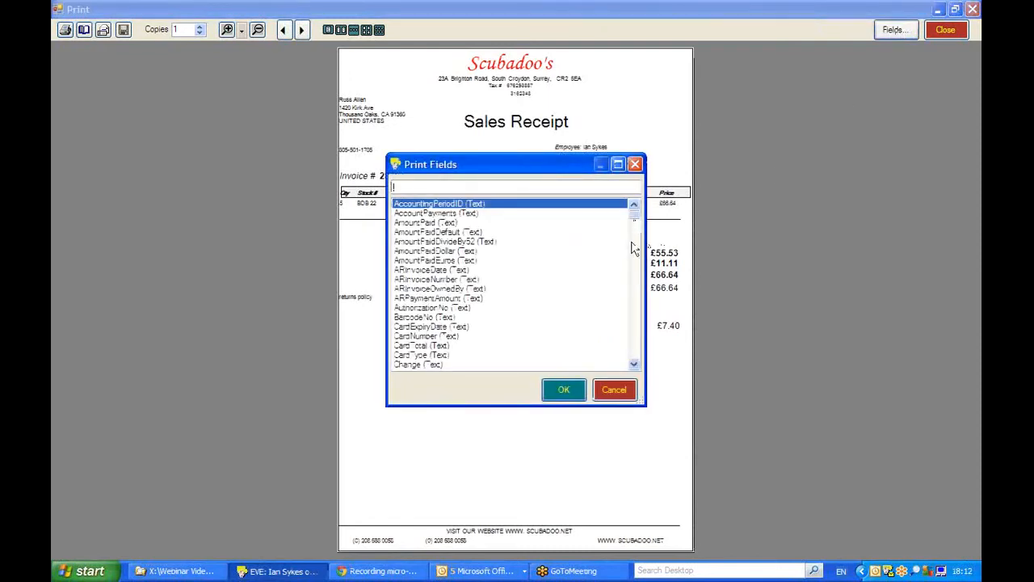
scroll(635, 304, down, 8)
scroll(635, 316, down, 20)
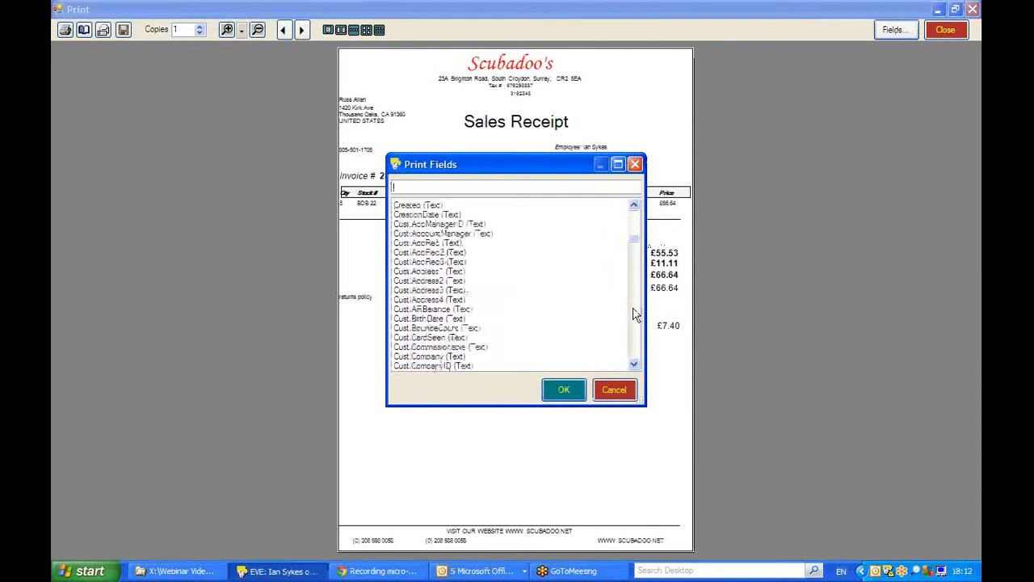
scroll(635, 316, down, 4)
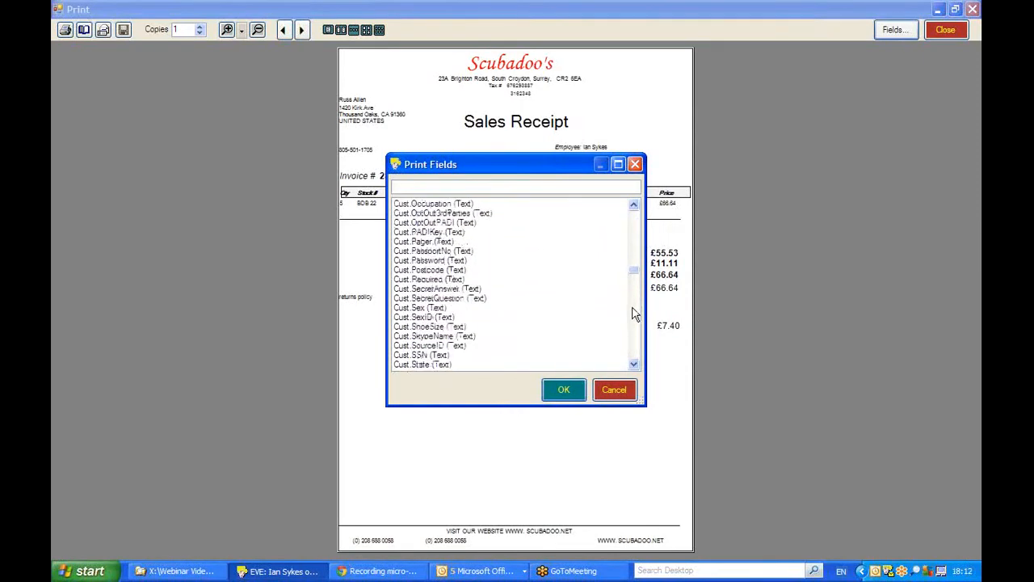
scroll(635, 327, down, 15)
scroll(635, 339, down, 20)
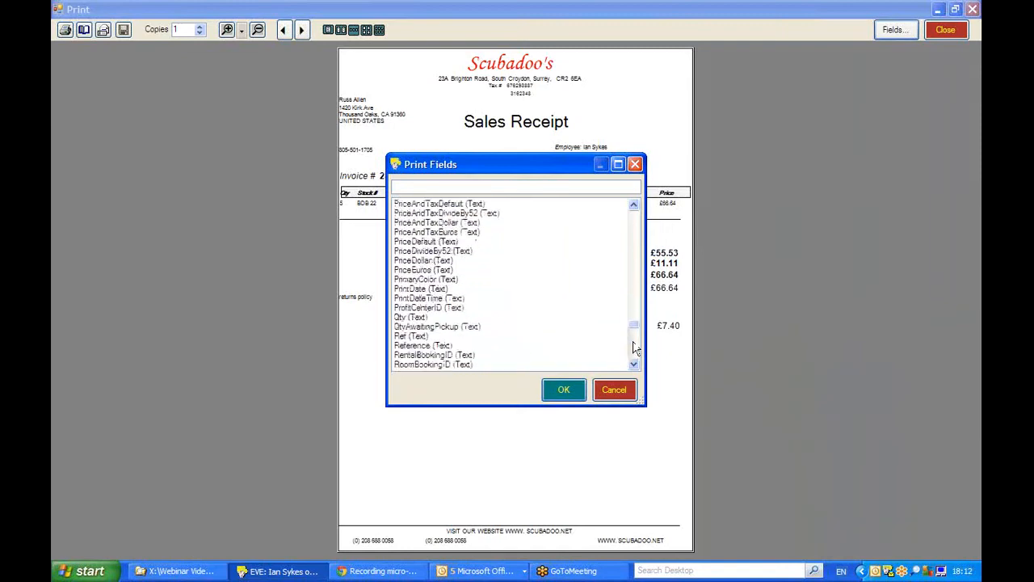
scroll(636, 346, down, 6)
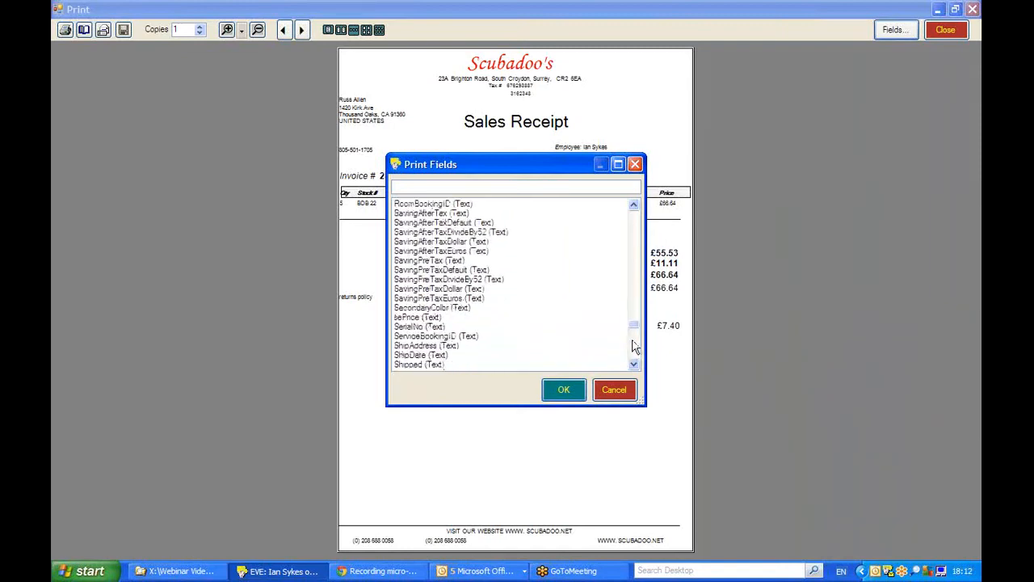
Step: Locate the SerialNo entry in the print fields list, cancel the list, and close the receipt preview and invoice search
click(410, 328)
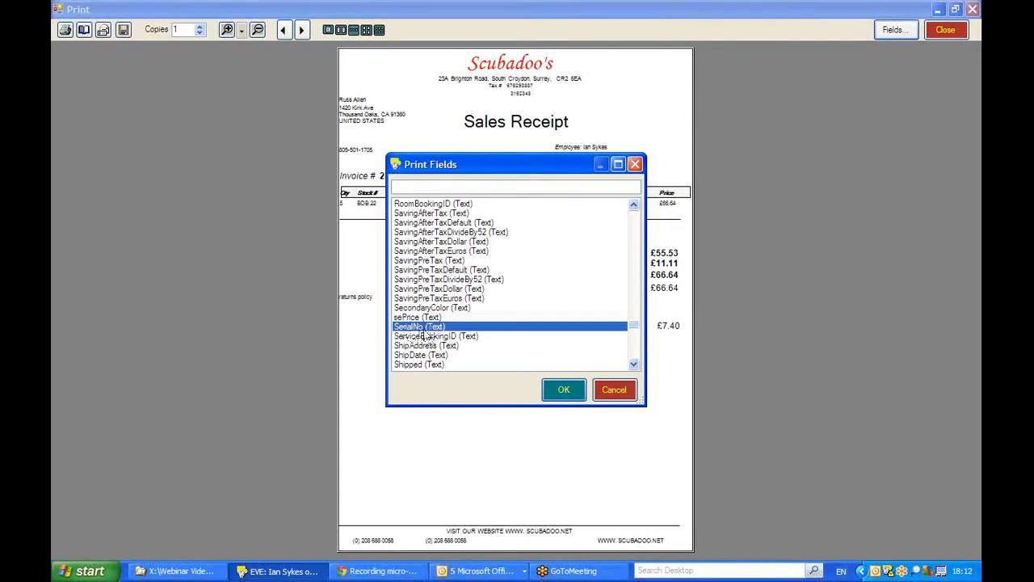
click(608, 391)
click(945, 31)
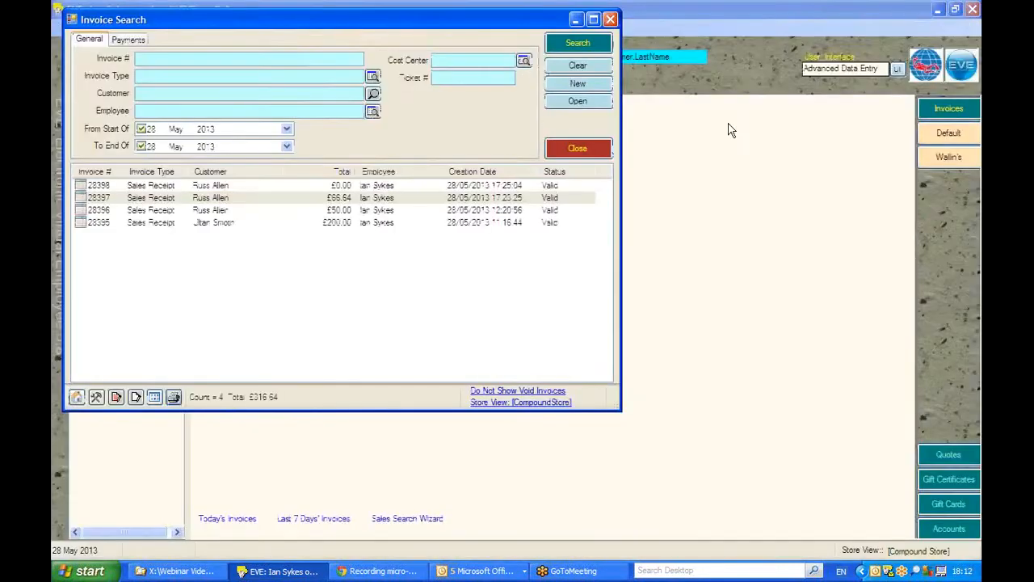
click(579, 147)
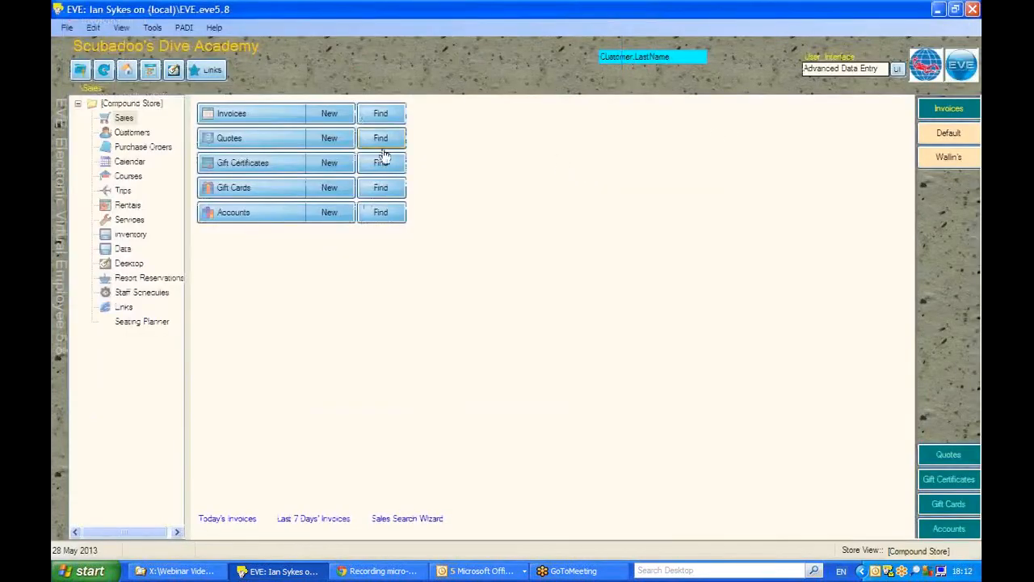
Step: Open the report layout search for print layouts and search with the Language set to English
click(153, 28)
click(181, 61)
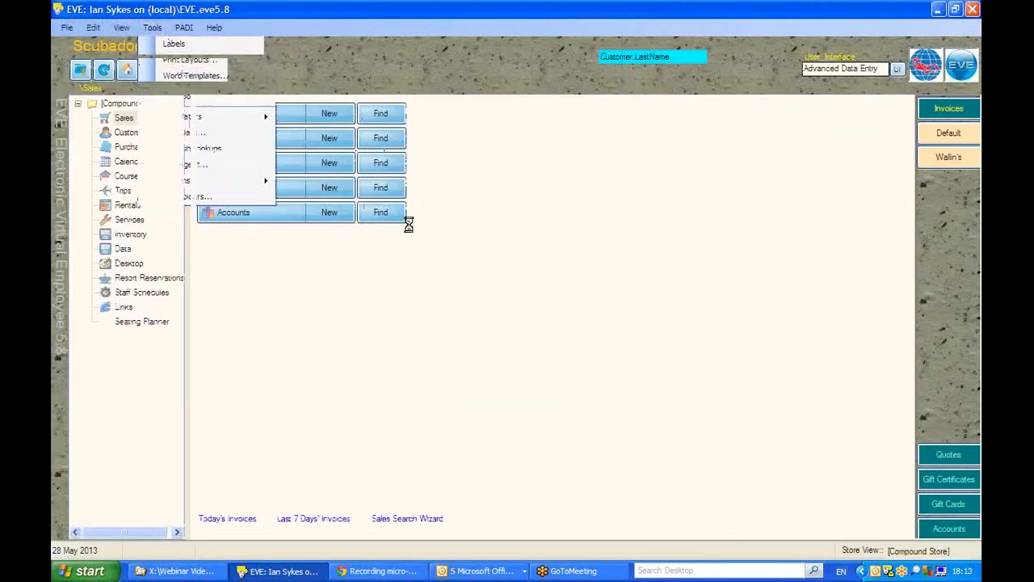
drag(286, 157, 127, 166)
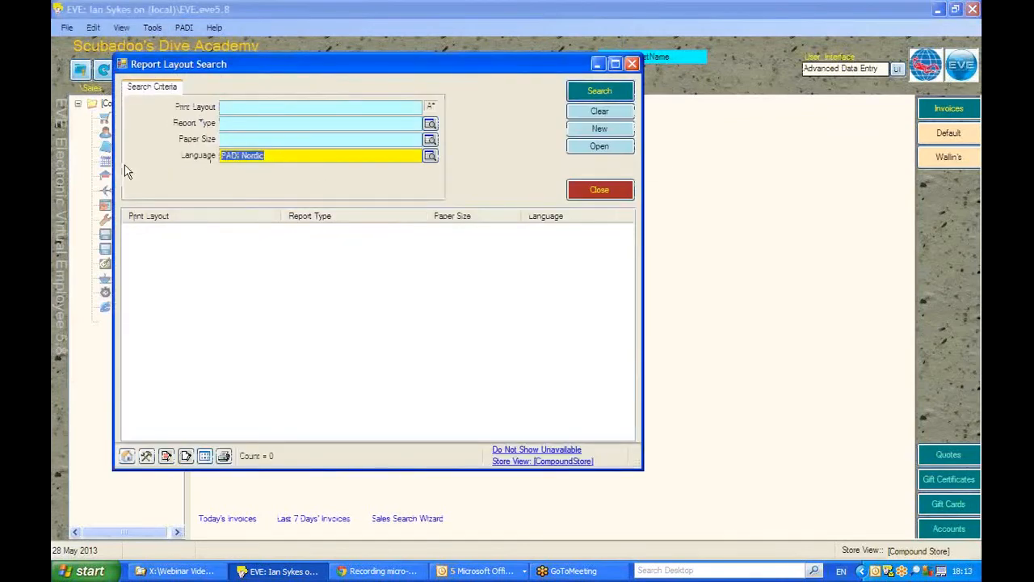
text(English)
key(Return)
click(238, 125)
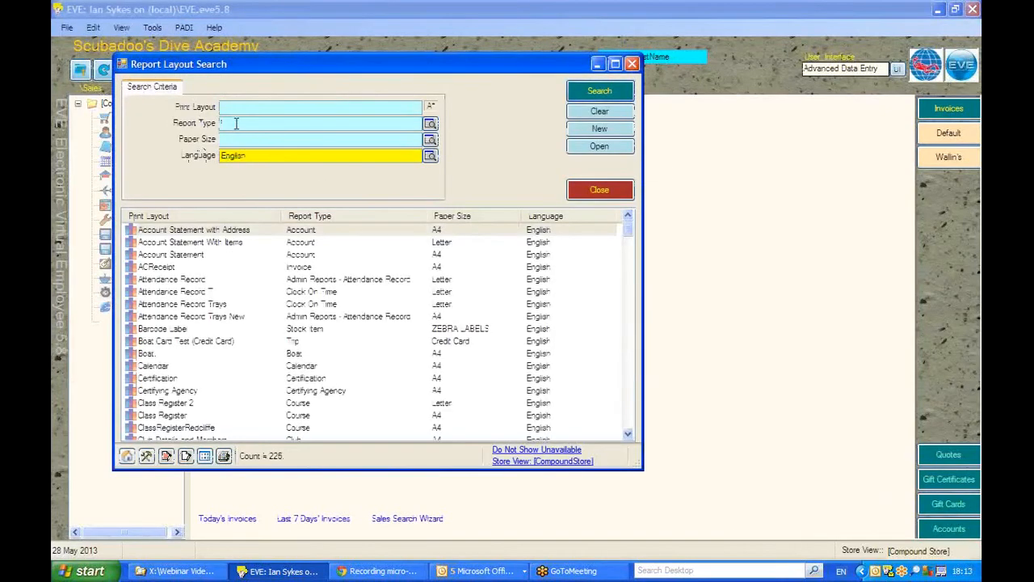
text(Rec)
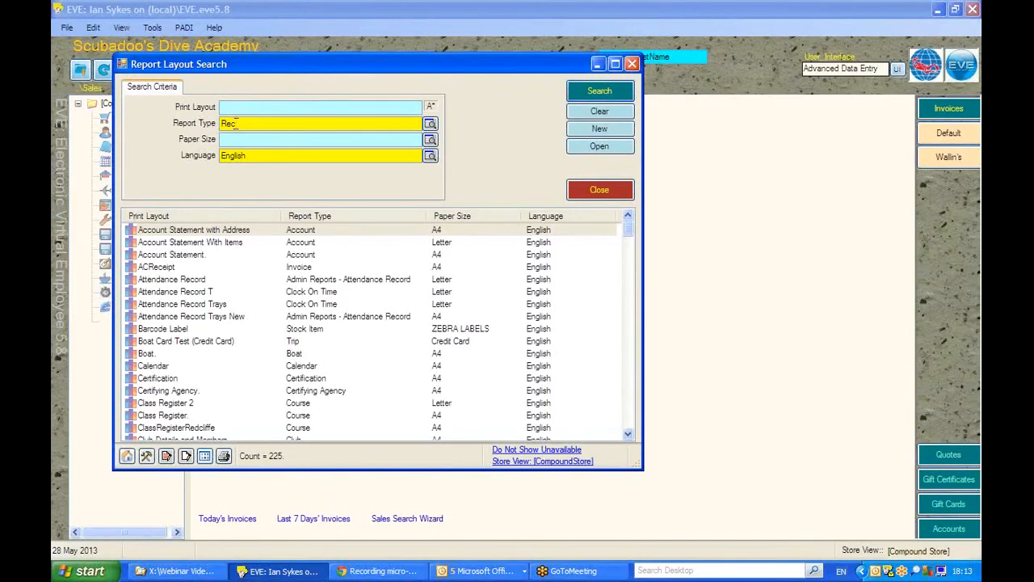
drag(237, 122, 196, 123)
key(Delete)
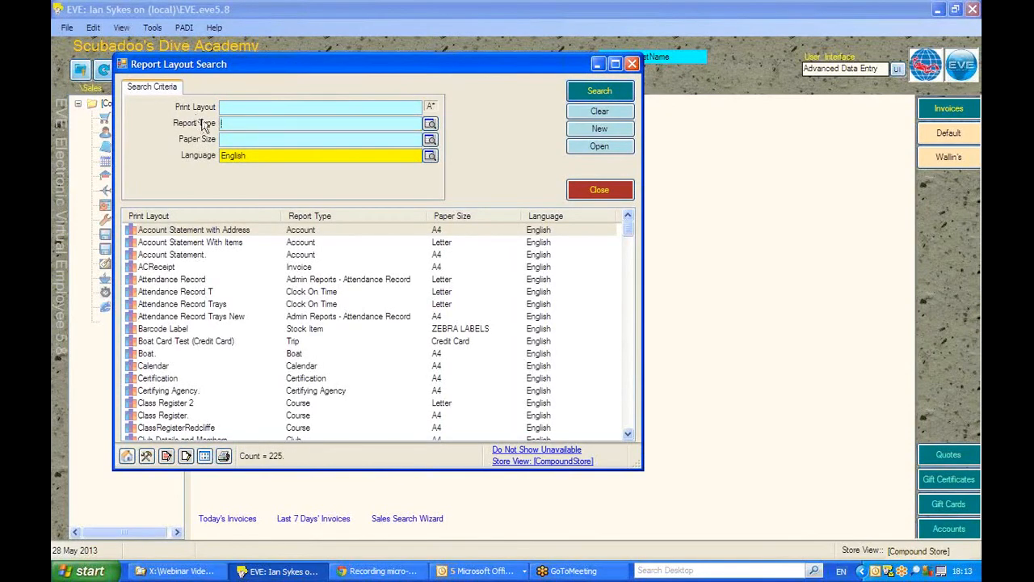
Step: Search for print layouts named "rec" and open the A4 Receipt invoice layout
click(249, 107)
text(rec)
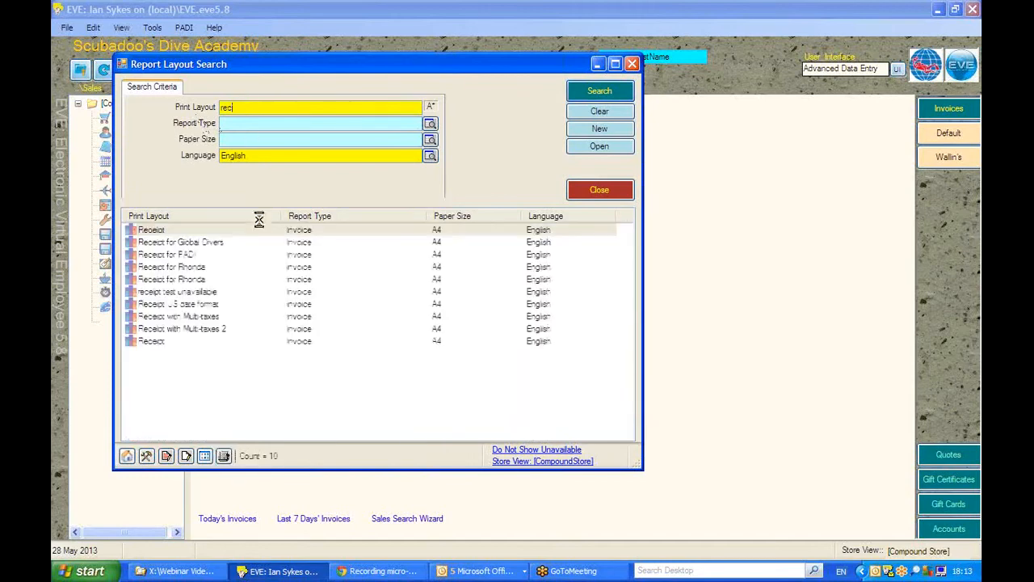
double_click(158, 232)
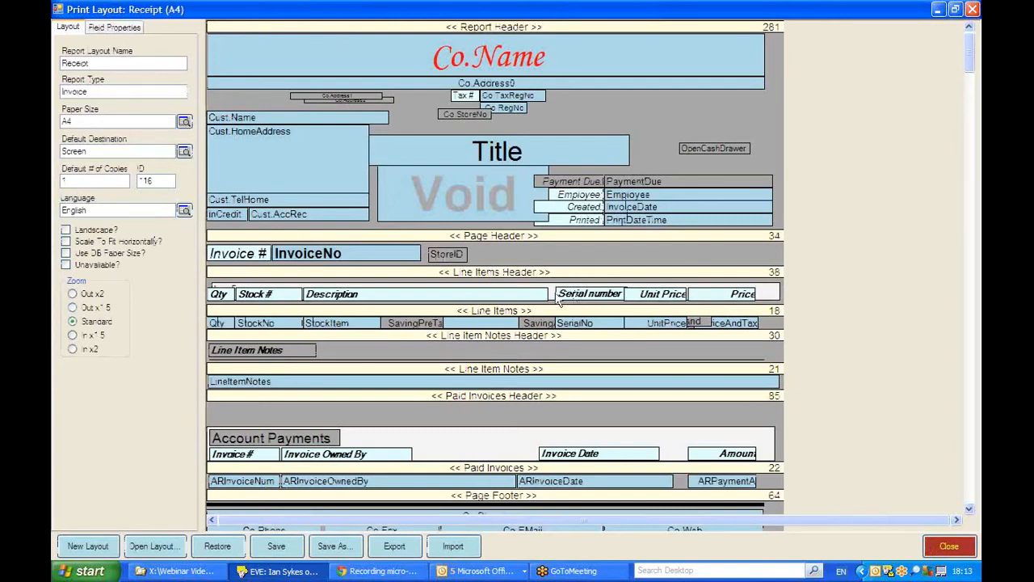
Step: Delete the Serial number label from the Line Items Header section and the SerialNo field from the Line Items section
click(114, 29)
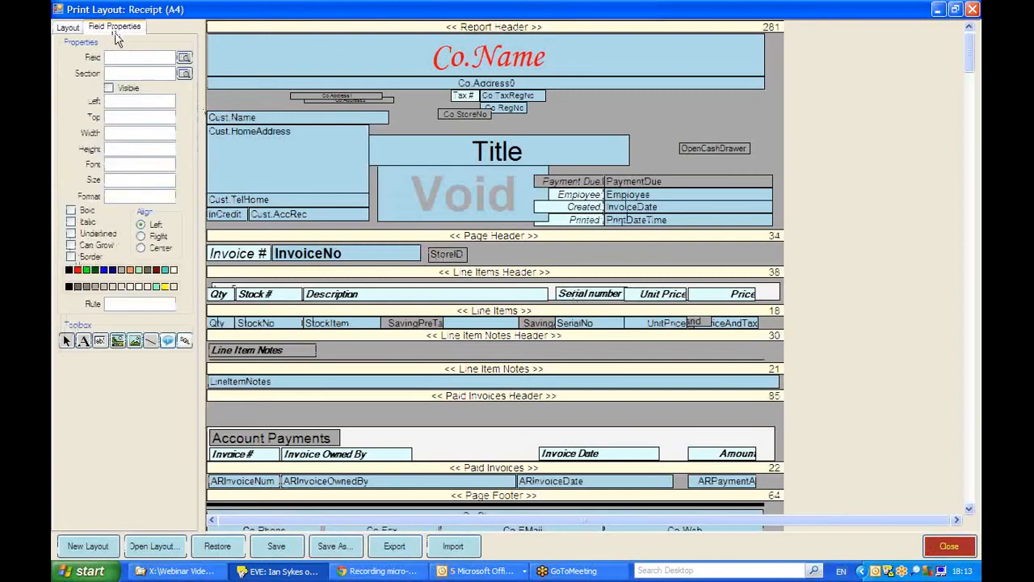
click(592, 299)
key(Delete)
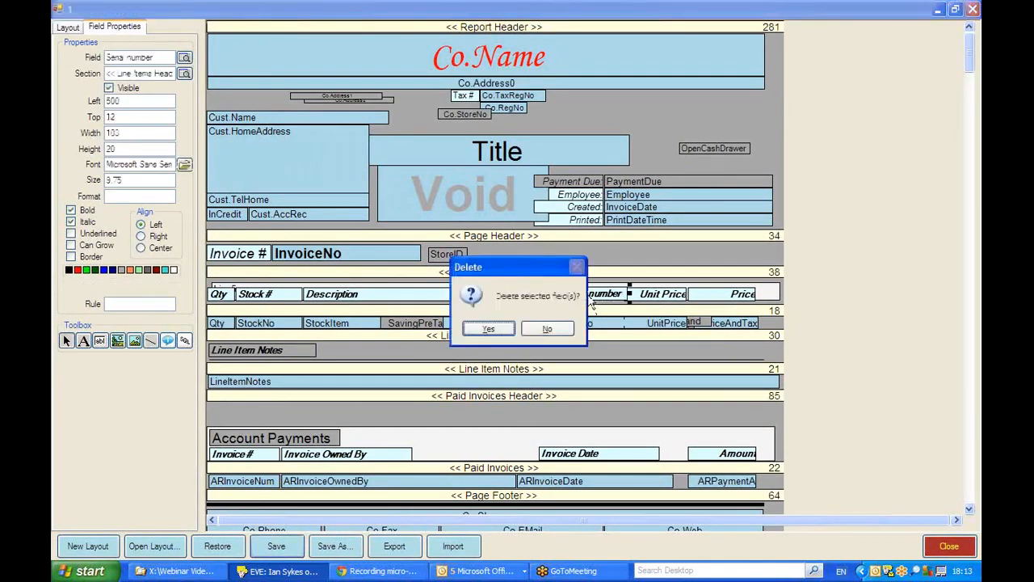
click(502, 326)
click(594, 324)
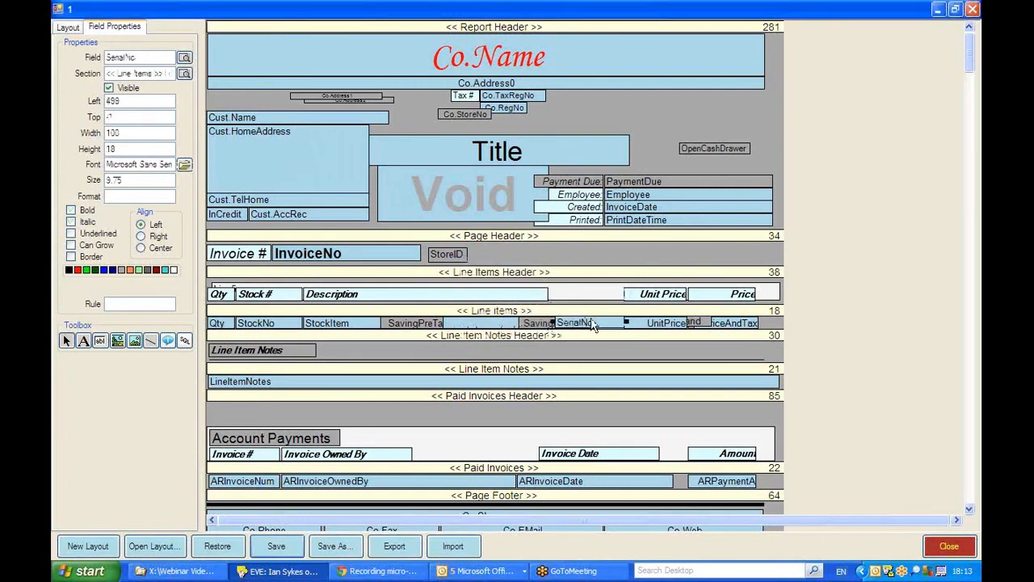
key(Delete)
click(484, 332)
Step: Add a "Serial Number" label beside Description in the Line Items Header and position it at about Left 497, Top 12
click(84, 341)
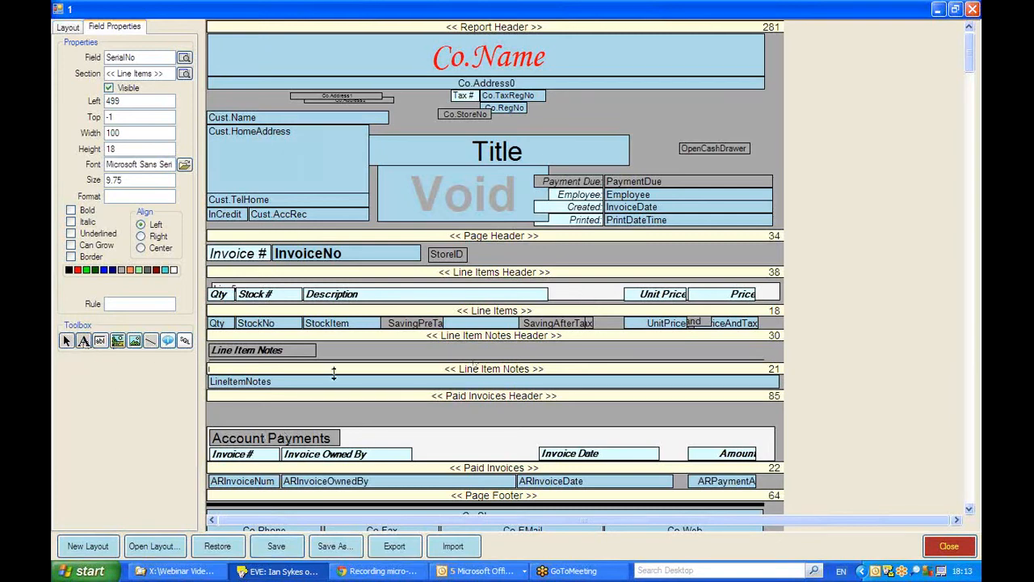
click(560, 299)
drag(573, 320, 608, 317)
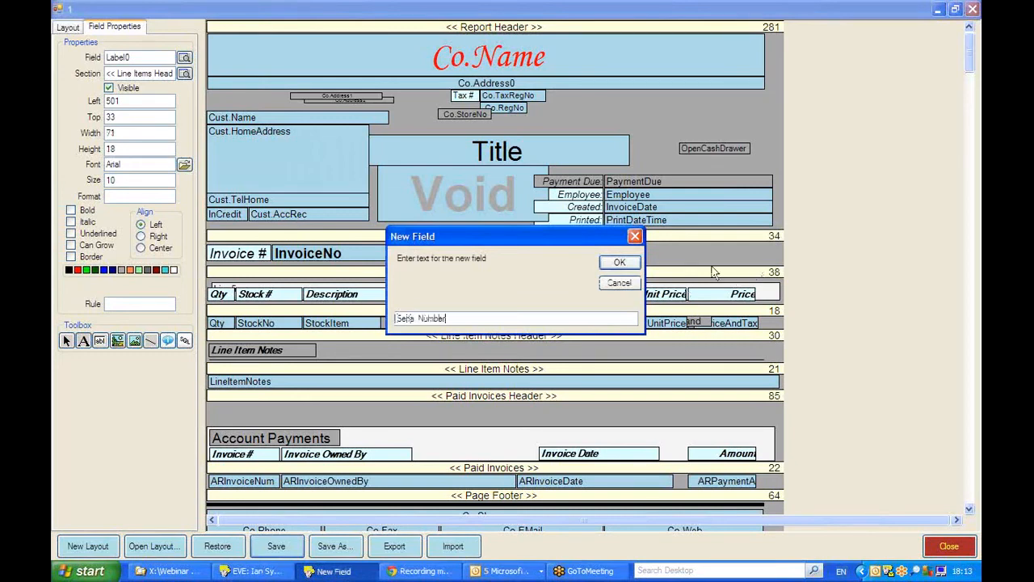
click(620, 261)
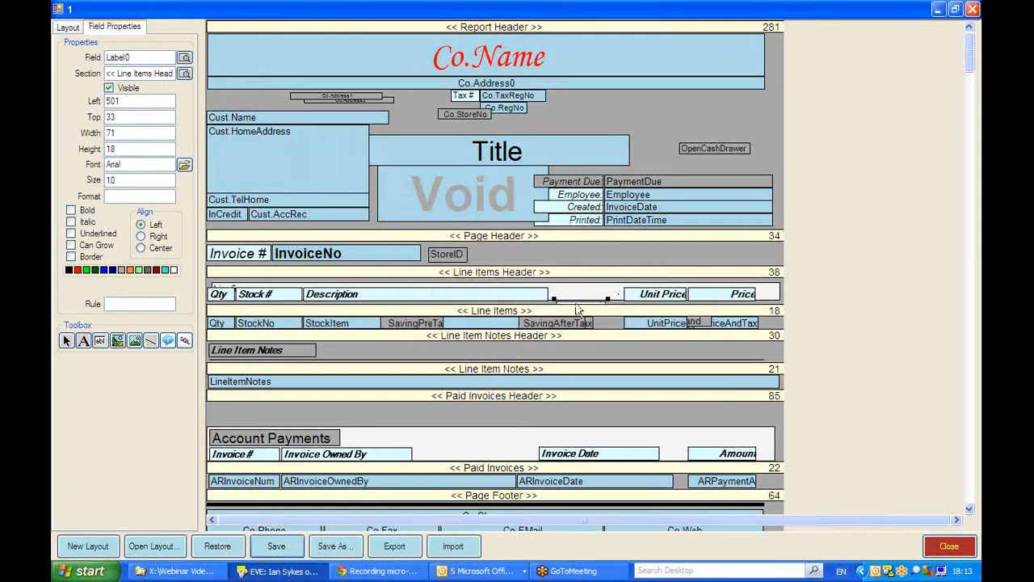
drag(576, 307, 574, 295)
Step: Check the Description label's position and height, and set the Serial Number label to Top 14 and Height 20
click(363, 299)
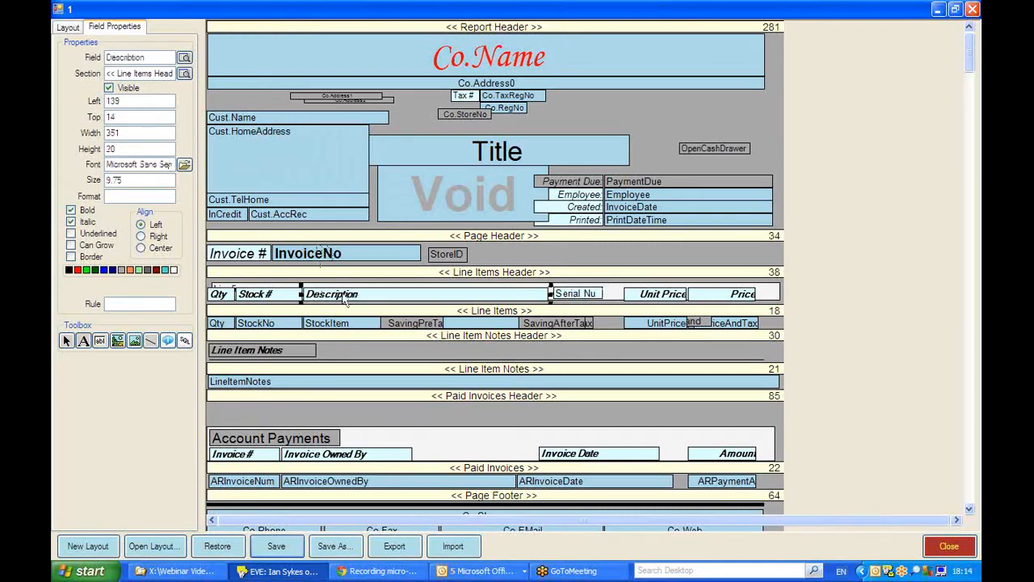
double_click(130, 117)
double_click(125, 149)
click(573, 302)
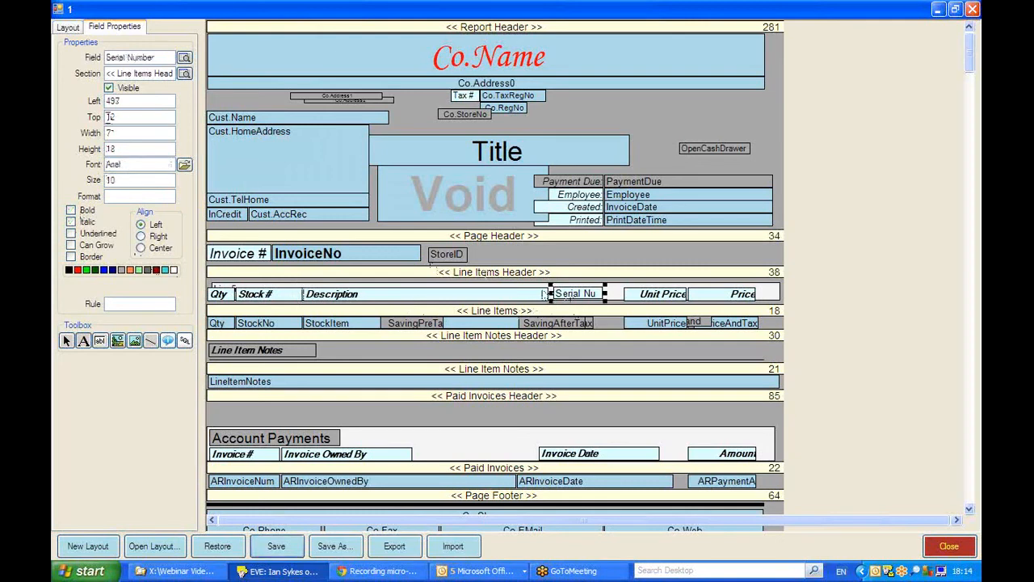
drag(123, 117, 101, 144)
text(14)
text(20)
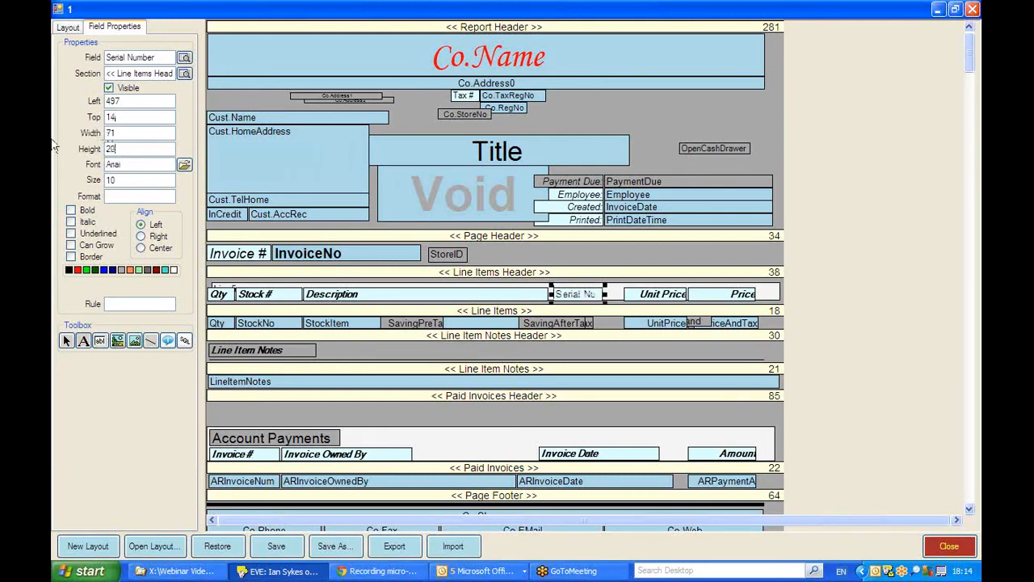
Step: Set the Serial Number label's font to Microsoft Sans Serif and make it bold and italic
click(184, 164)
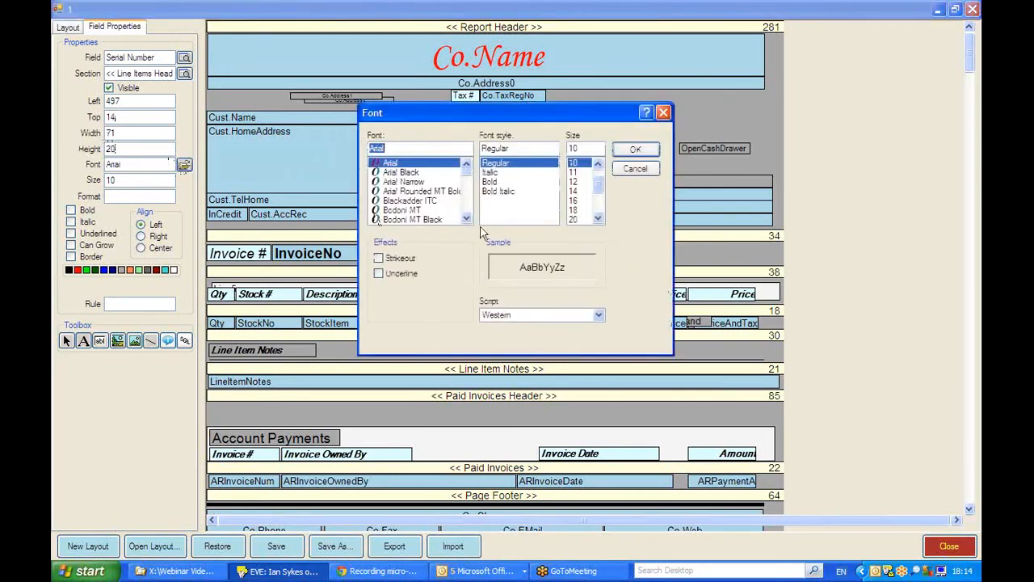
click(468, 212)
scroll(468, 212, down, 15)
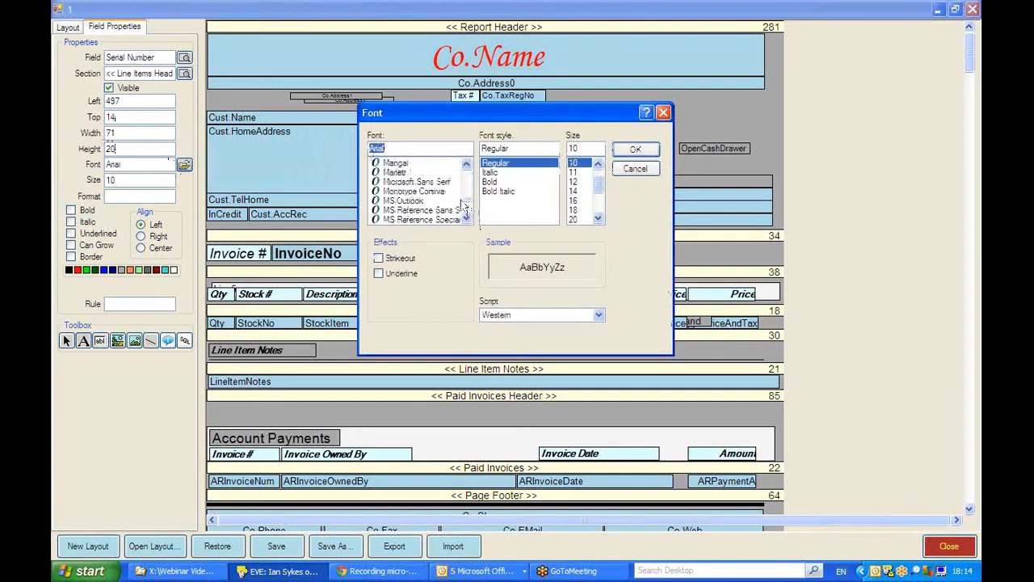
click(436, 183)
click(636, 151)
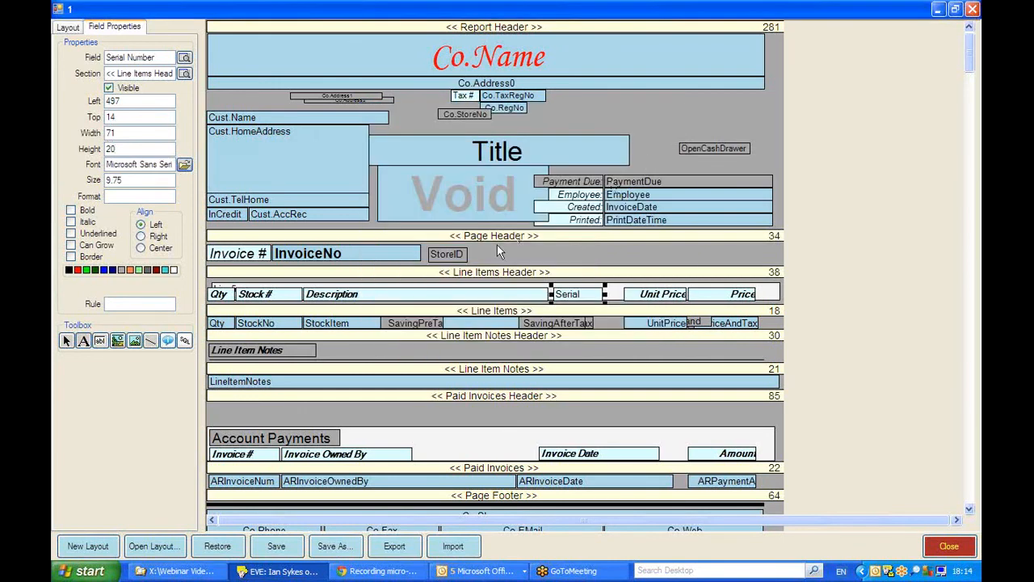
click(70, 210)
click(72, 221)
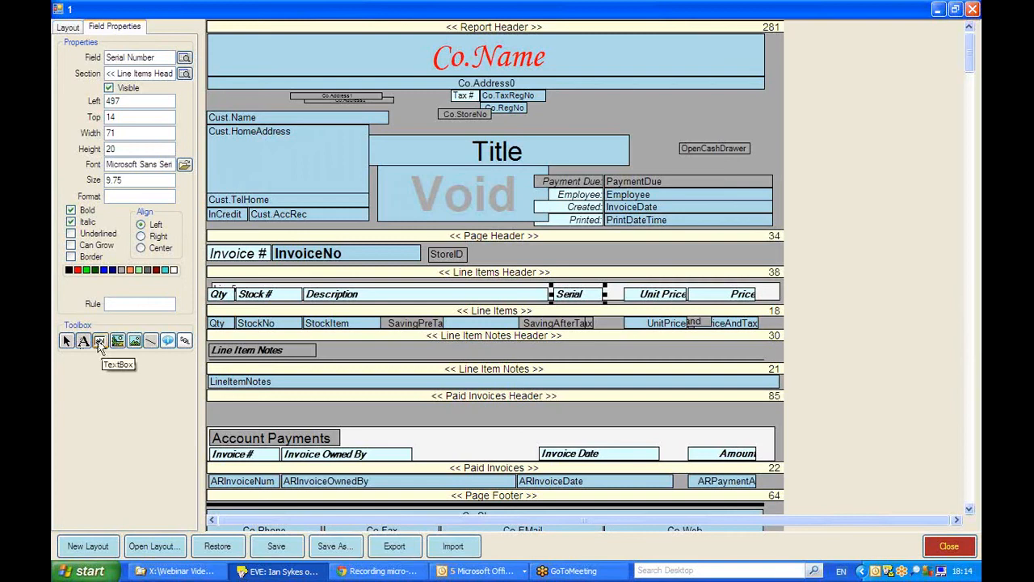
Step: Add a text box named SerialNo to the Line Items section and move it to about Left 501, Top 1
click(100, 341)
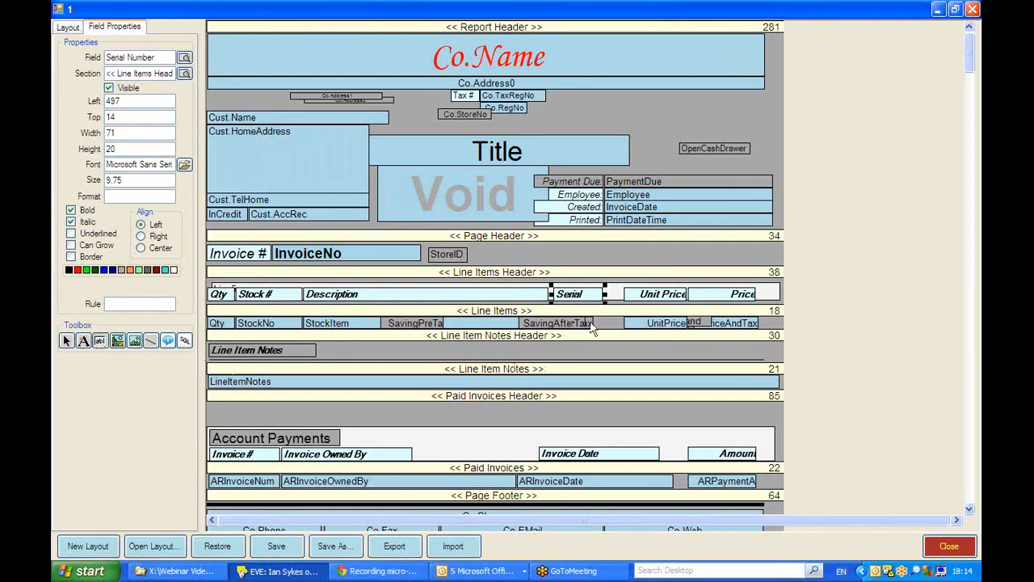
click(619, 322)
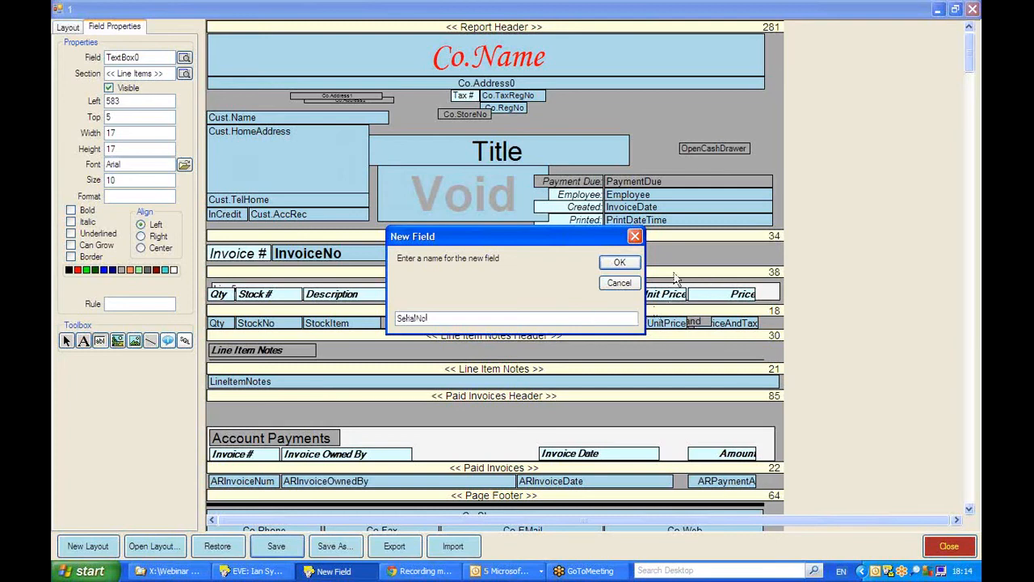
click(619, 261)
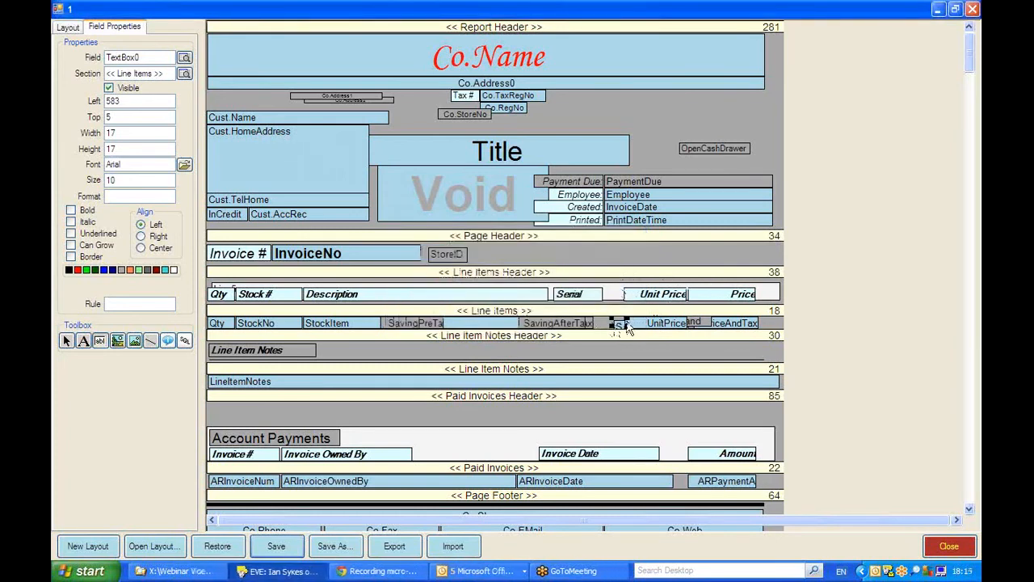
drag(618, 324, 561, 325)
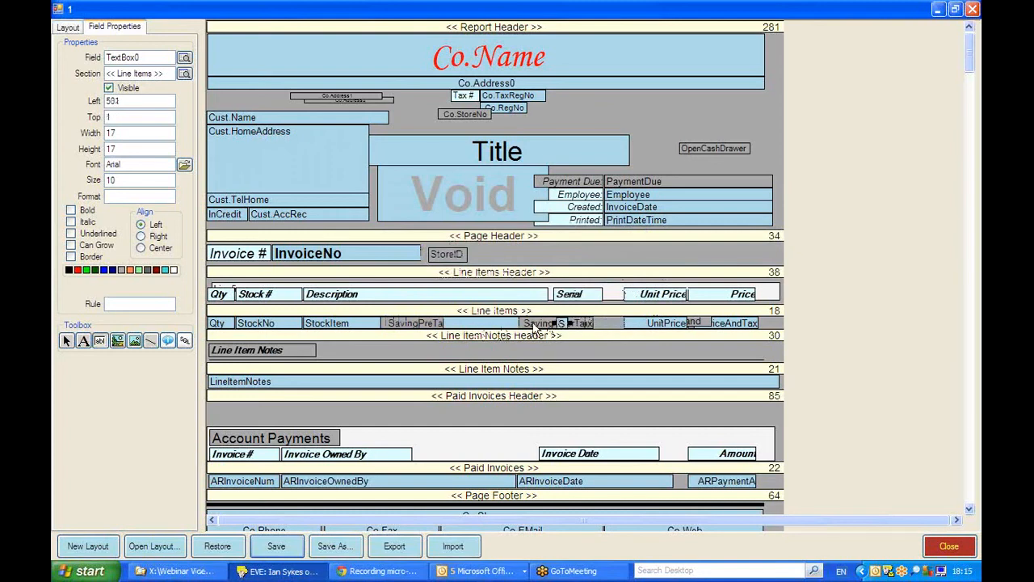
Step: Check the StockItem field's position and height, and set the SerialNo text box to Top 0 and Height 18
click(332, 324)
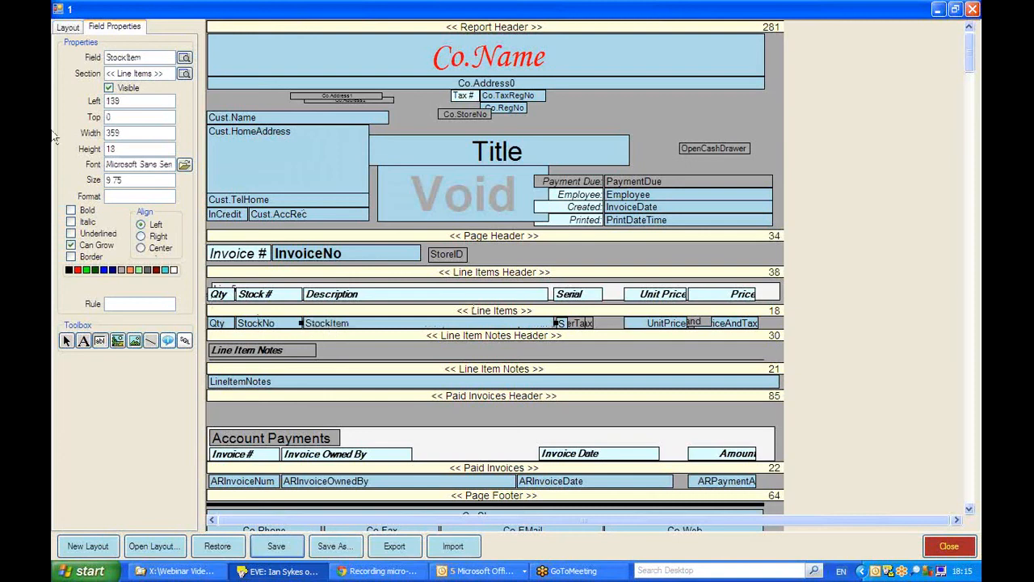
drag(135, 117, 89, 118)
drag(138, 148, 90, 150)
click(564, 325)
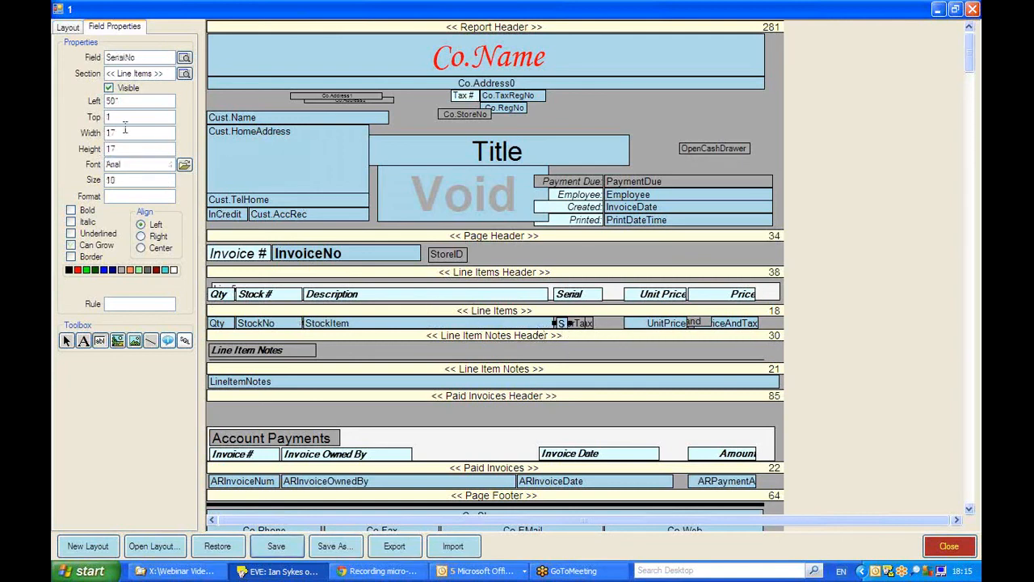
drag(123, 118, 53, 151)
text(0)
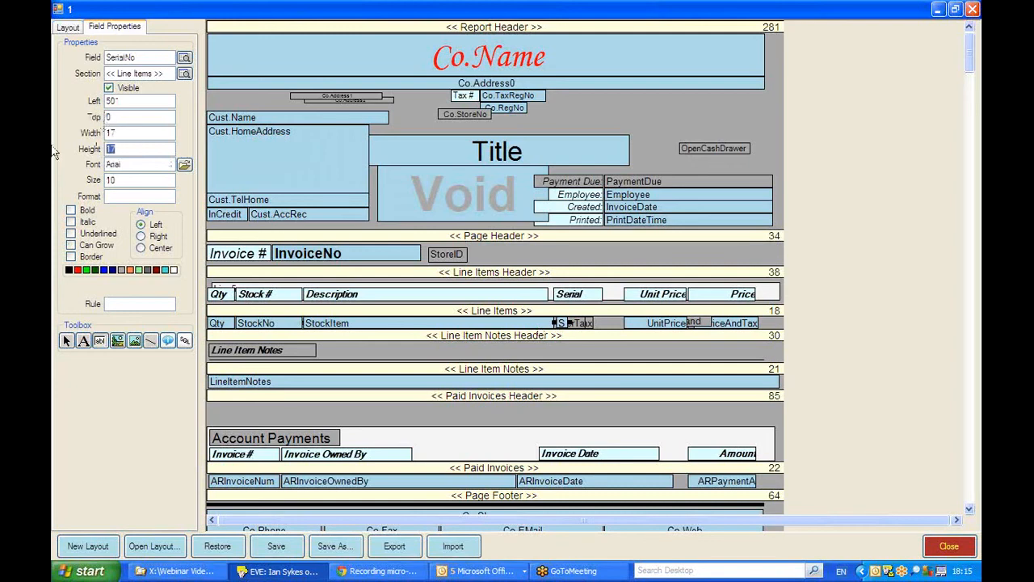
text(18)
Step: Change the SerialNo text box's font to Microsoft Sans Serif in regular style
click(184, 164)
scroll(467, 212, down, 10)
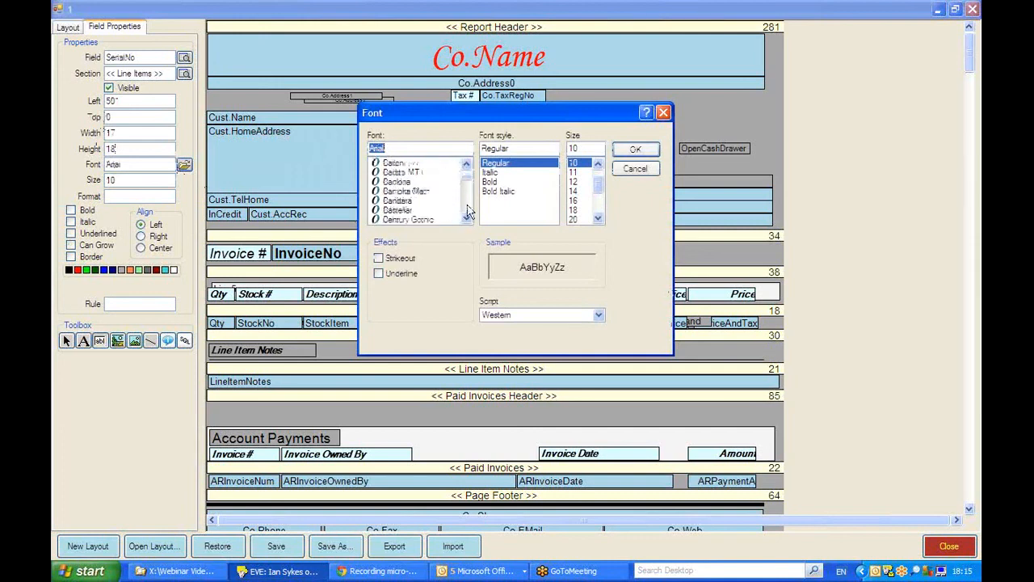
scroll(467, 211, down, 10)
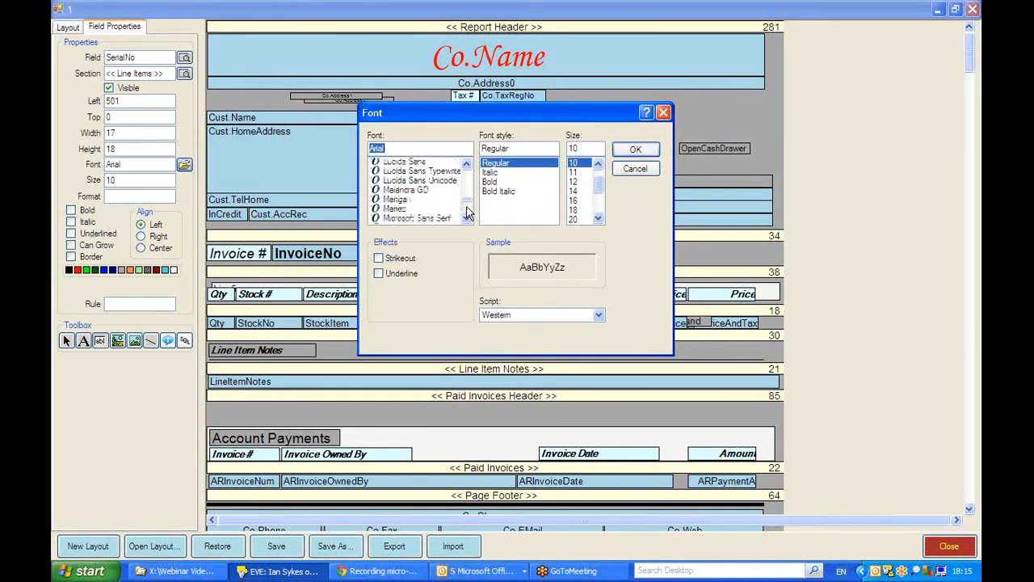
scroll(468, 190, up, 2)
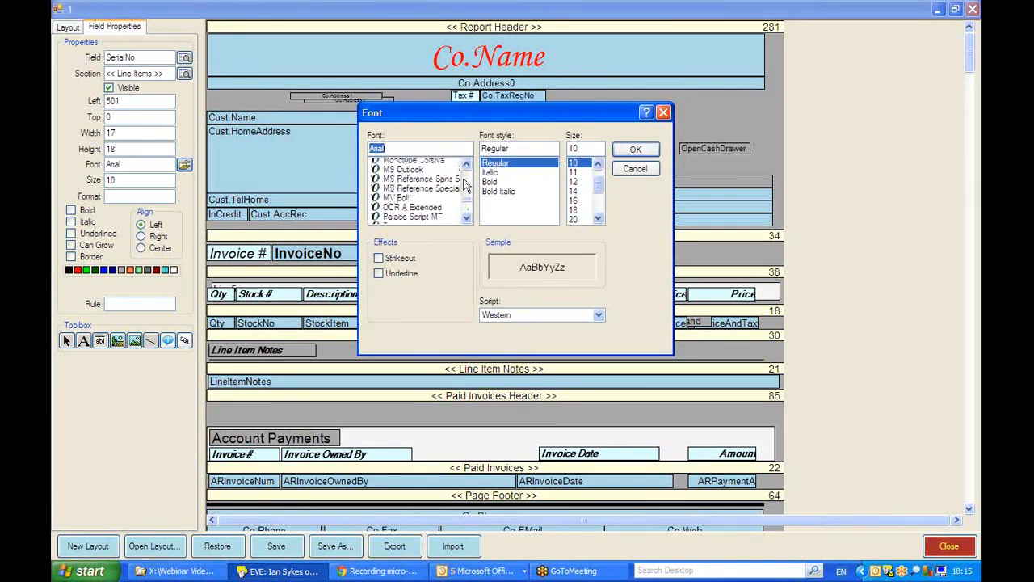
click(414, 184)
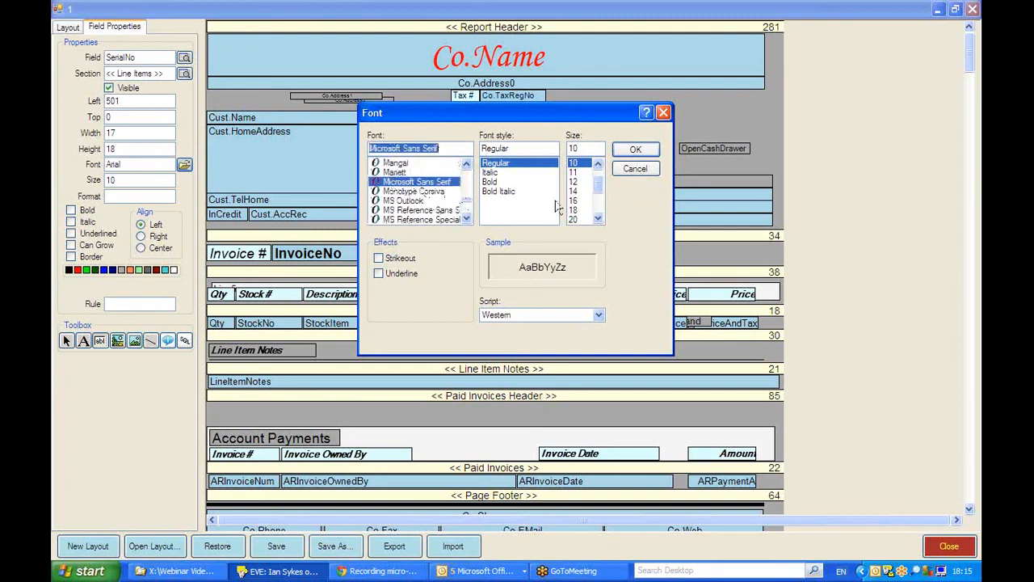
click(636, 150)
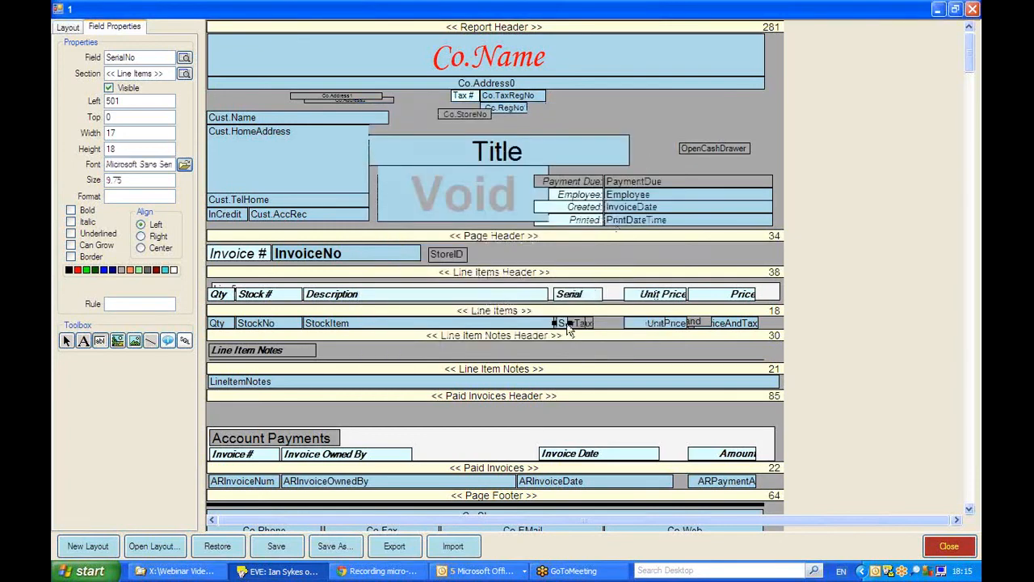
Step: Widen the SerialNo text box to about 81 and extend the Serial Number label to the Unit Price heading
drag(567, 323, 614, 322)
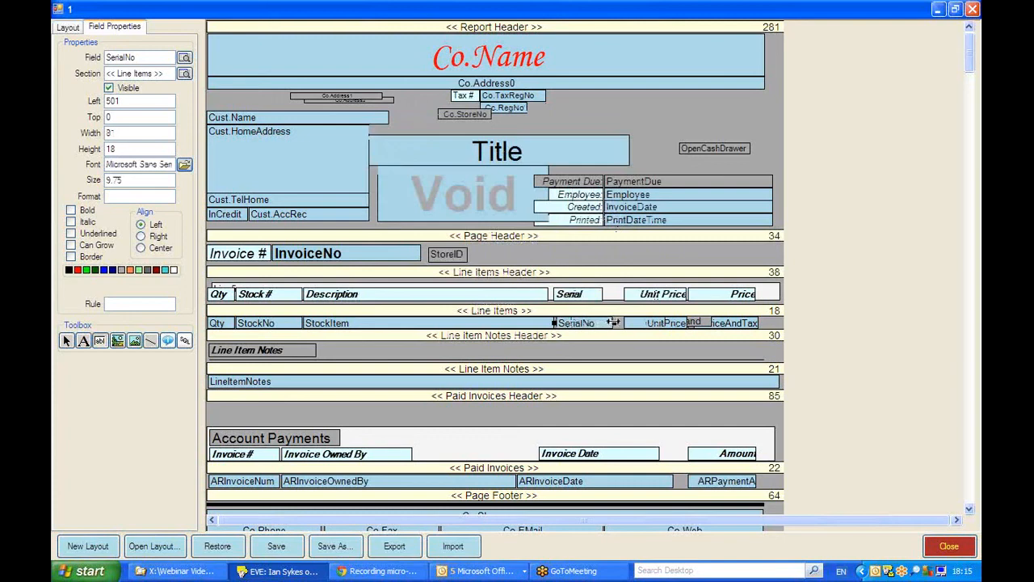
click(585, 298)
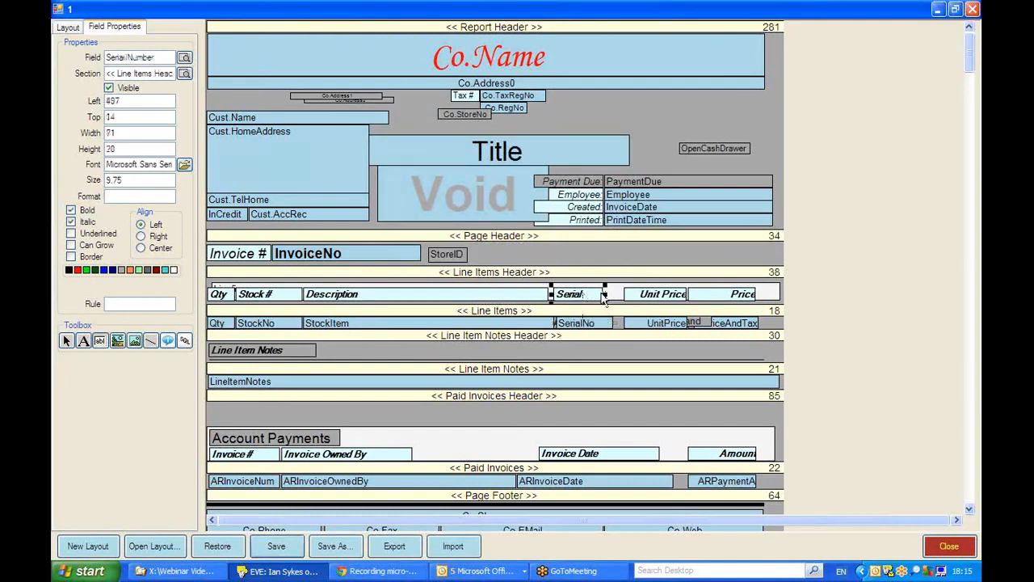
drag(605, 294, 627, 294)
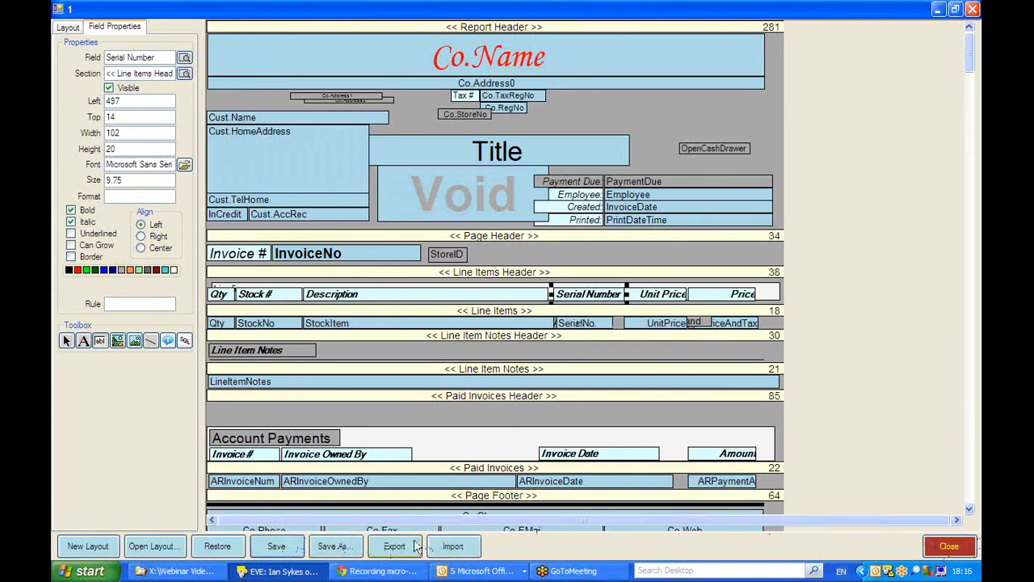
Step: Close the Receipt layout and the report layout search
click(964, 549)
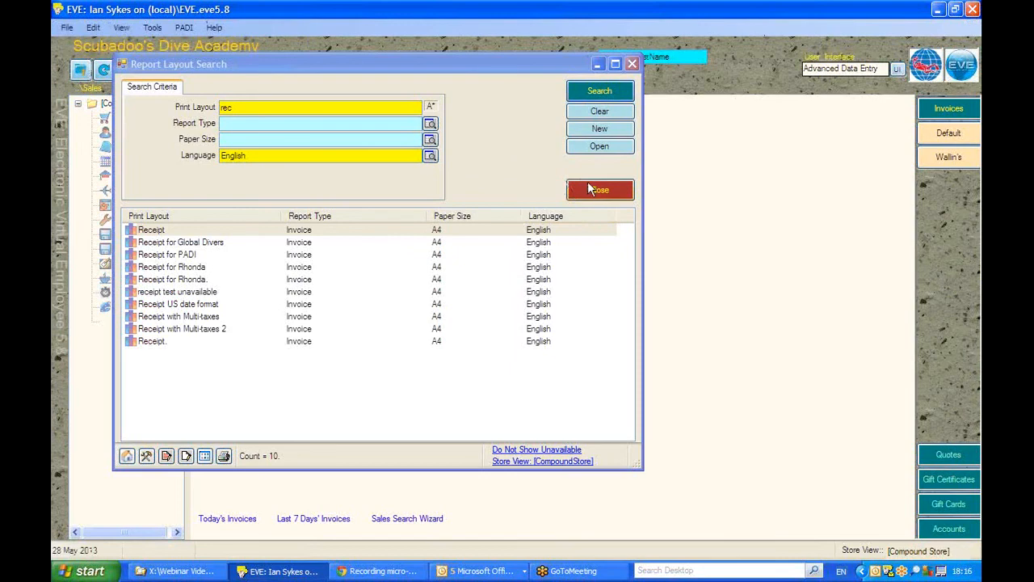
click(591, 189)
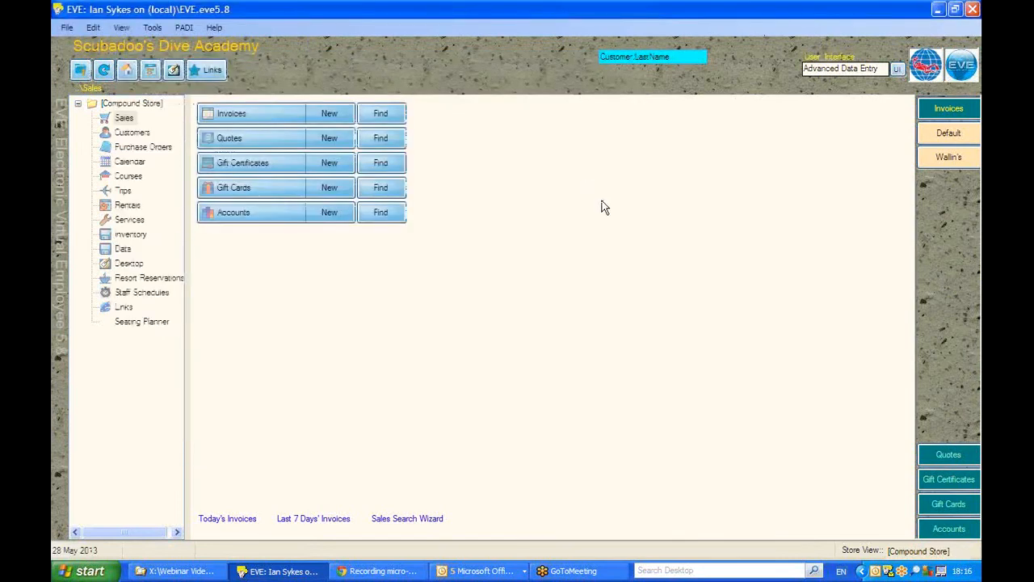